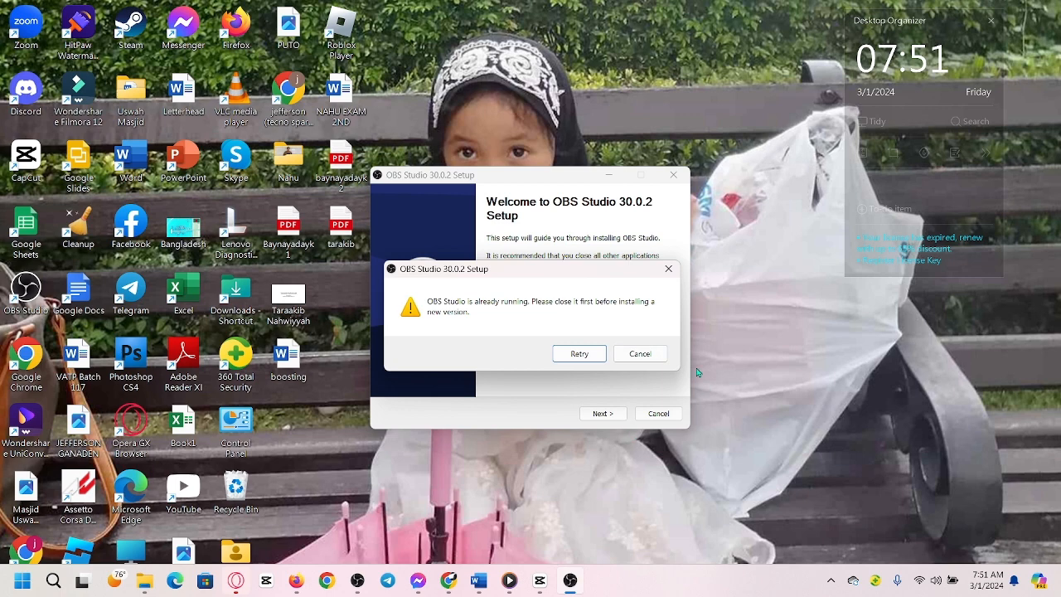
Cancel the OBS Studio 30.0.2 setup and switch to the OBS Studio window that is already running
{"action": "left_click", "coordinate": [648, 358]}
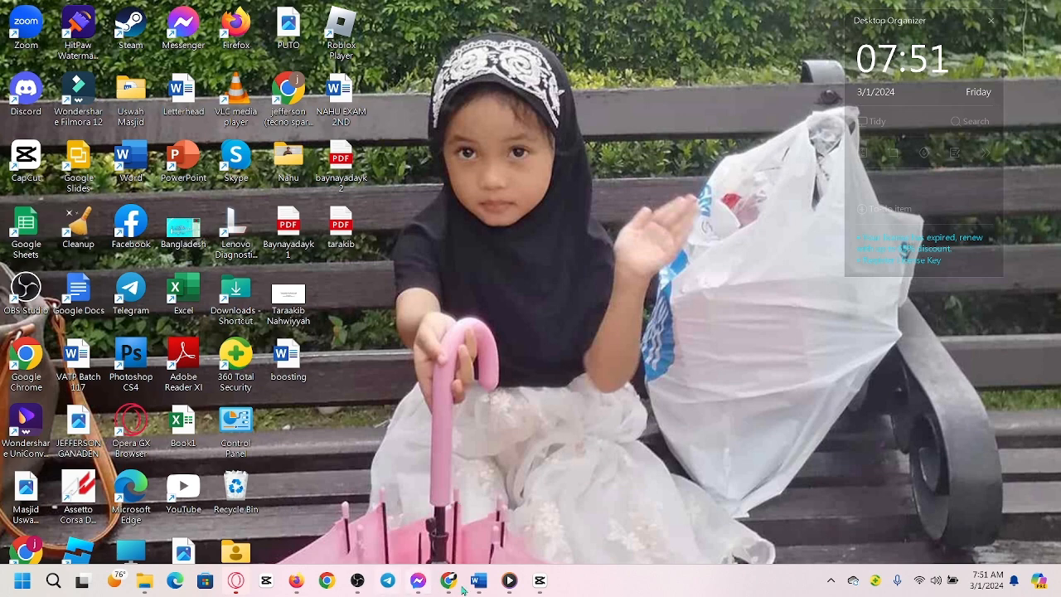
{"action": "mouse_move", "coordinate": [447, 589]}
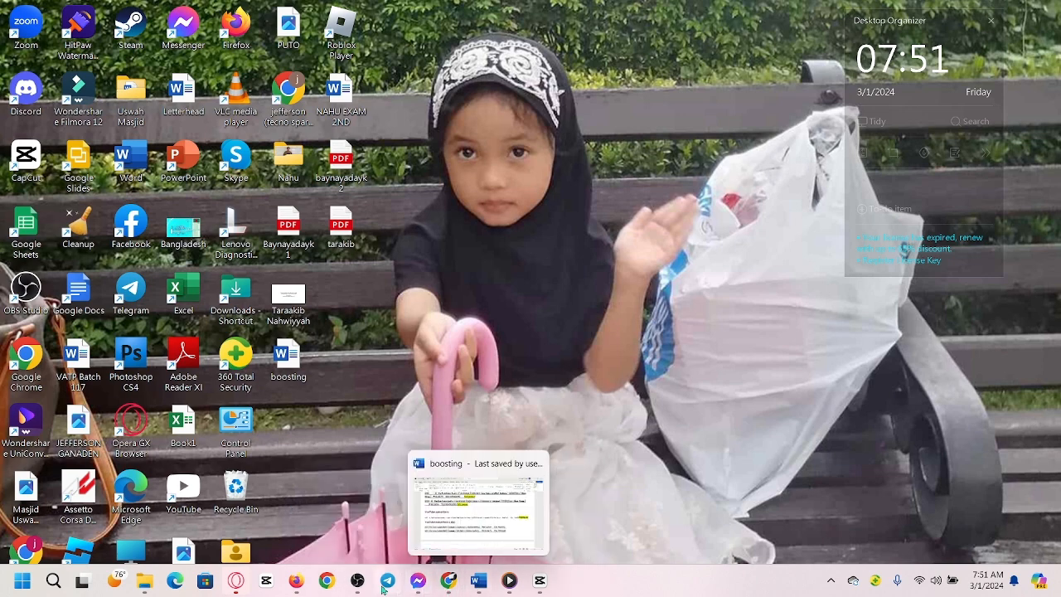
{"action": "mouse_move", "coordinate": [359, 584]}
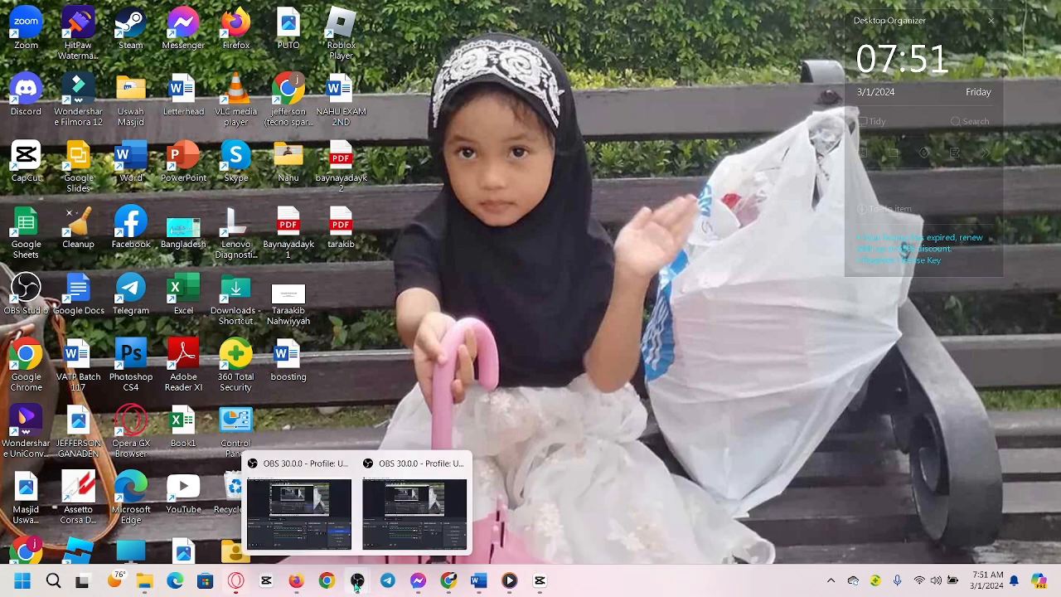
{"action": "left_click", "coordinate": [414, 510]}
{"action": "left_click", "coordinate": [698, 428]}
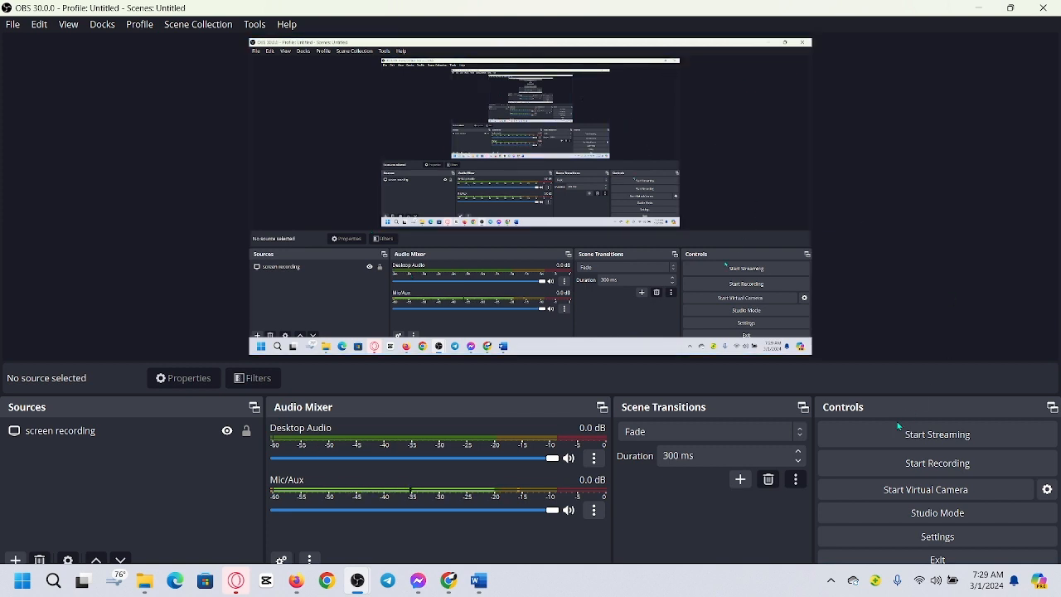
{"action": "left_click", "coordinate": [17, 590]}
{"action": "left_click", "coordinate": [17, 590]}
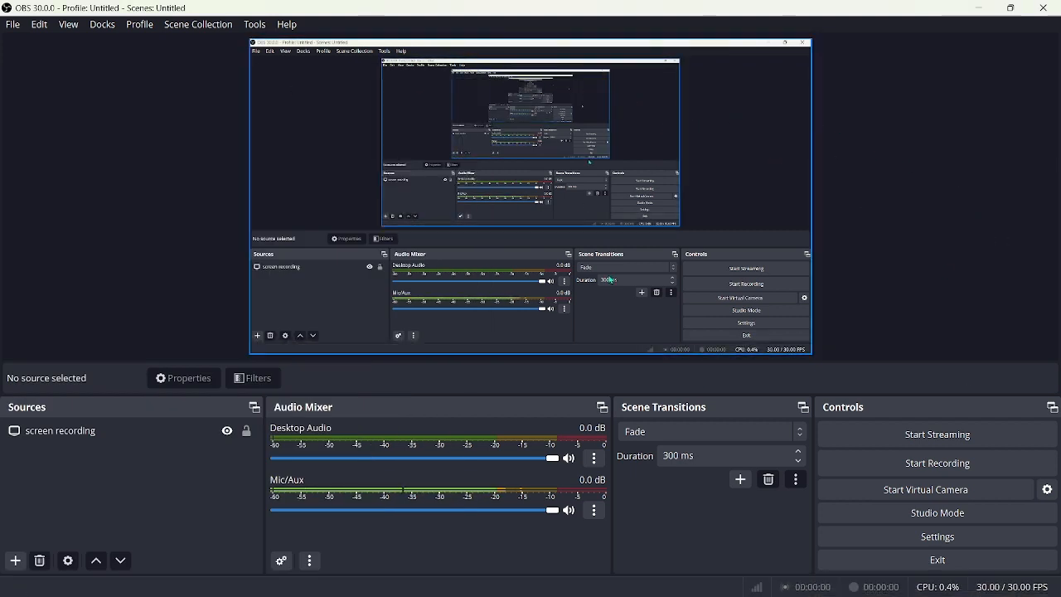
Set the recording path in the output settings to the Videos folder
{"action": "left_click", "coordinate": [948, 544]}
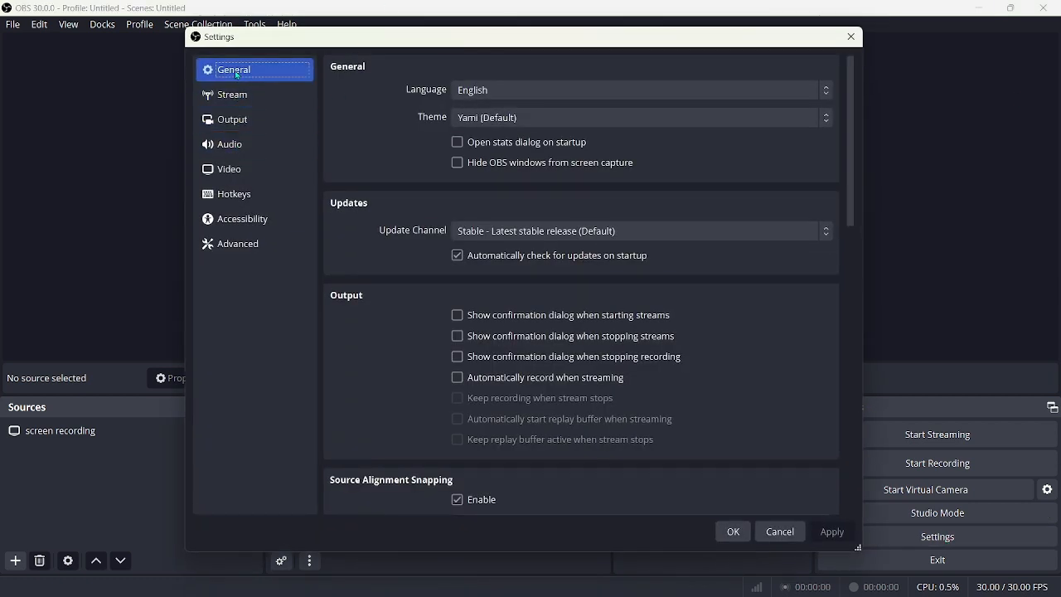
{"action": "left_click", "coordinate": [242, 123]}
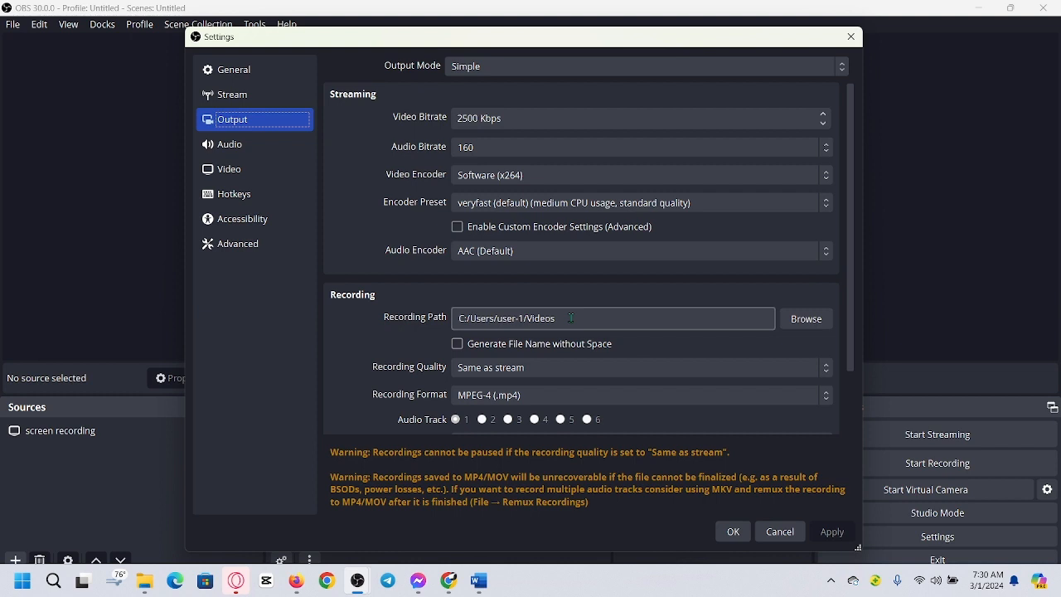
{"action": "left_click", "coordinate": [808, 320]}
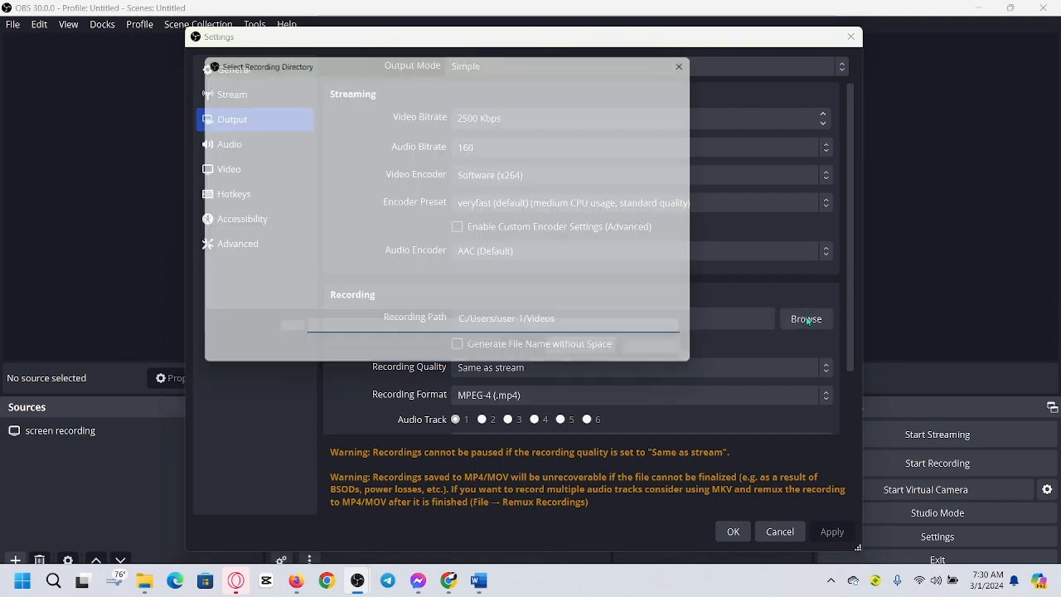
{"action": "left_click_drag", "start_coordinate": [344, 173], "coordinate": [344, 193]}
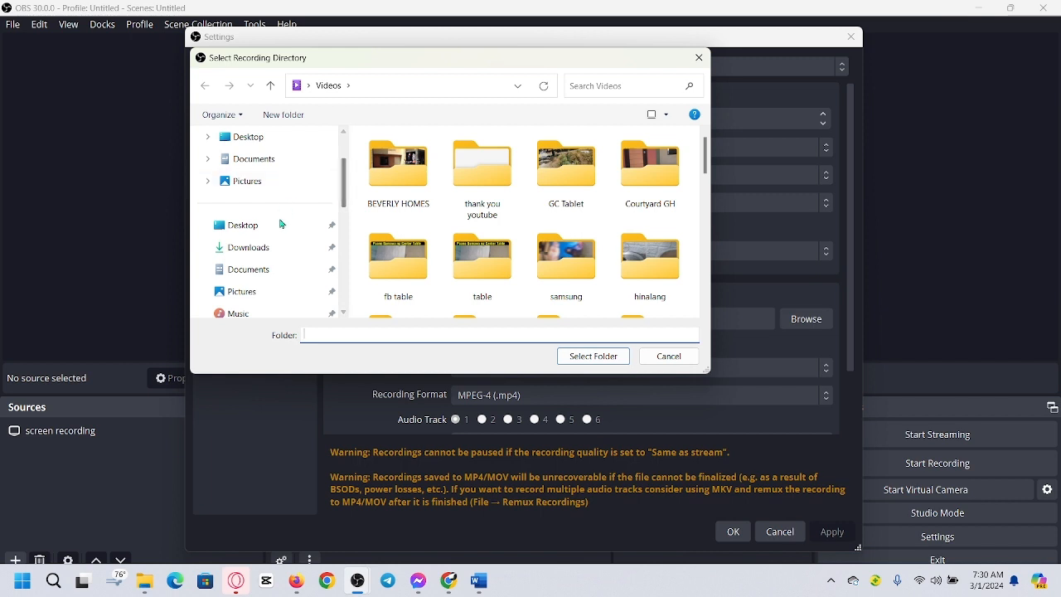
{"action": "scroll", "coordinate": [272, 278], "scroll_direction": "down", "scroll_amount": 3}
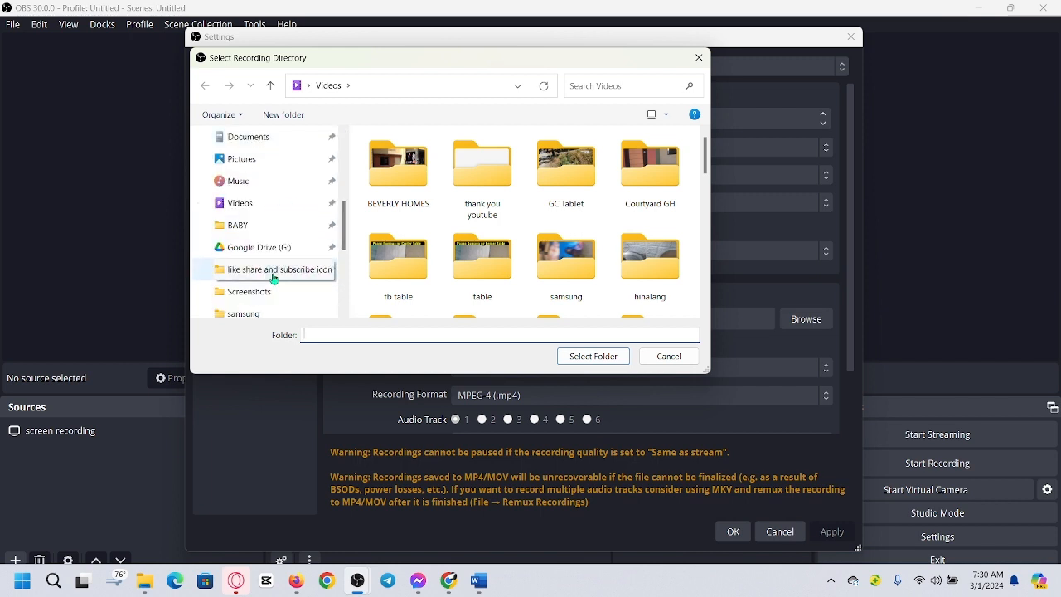
{"action": "left_click", "coordinate": [253, 204]}
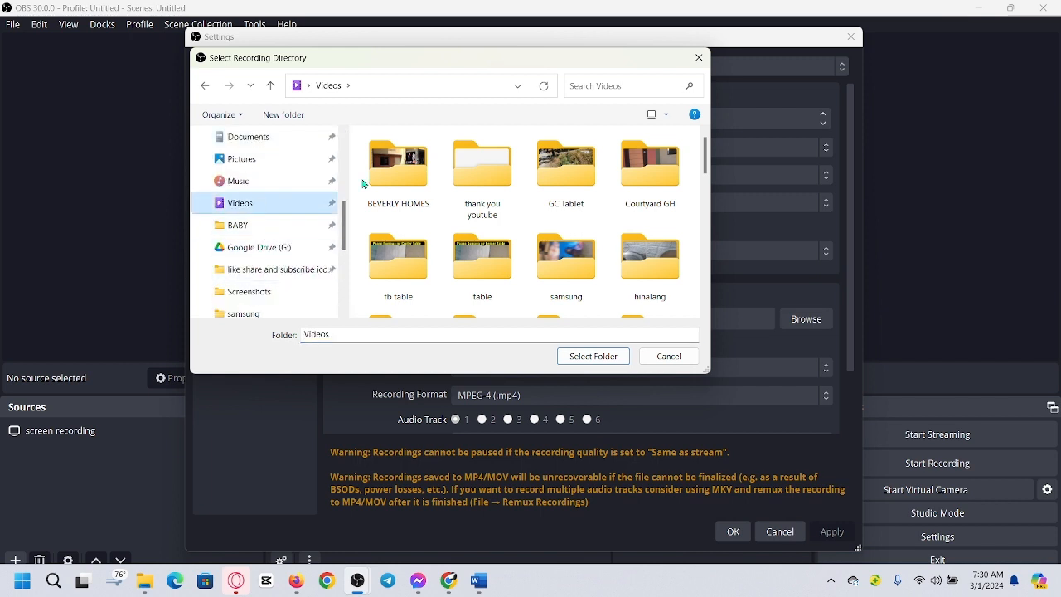
{"action": "left_click", "coordinate": [606, 357]}
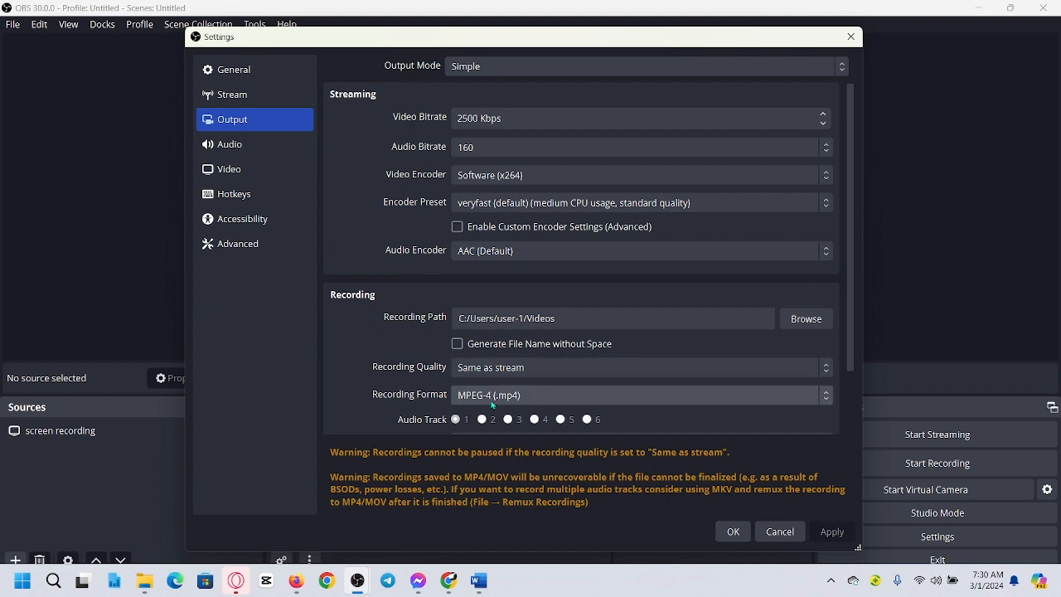
Set the recording format to MPEG-4 (.mp4) and accept the output settings
{"action": "left_click", "coordinate": [543, 400]}
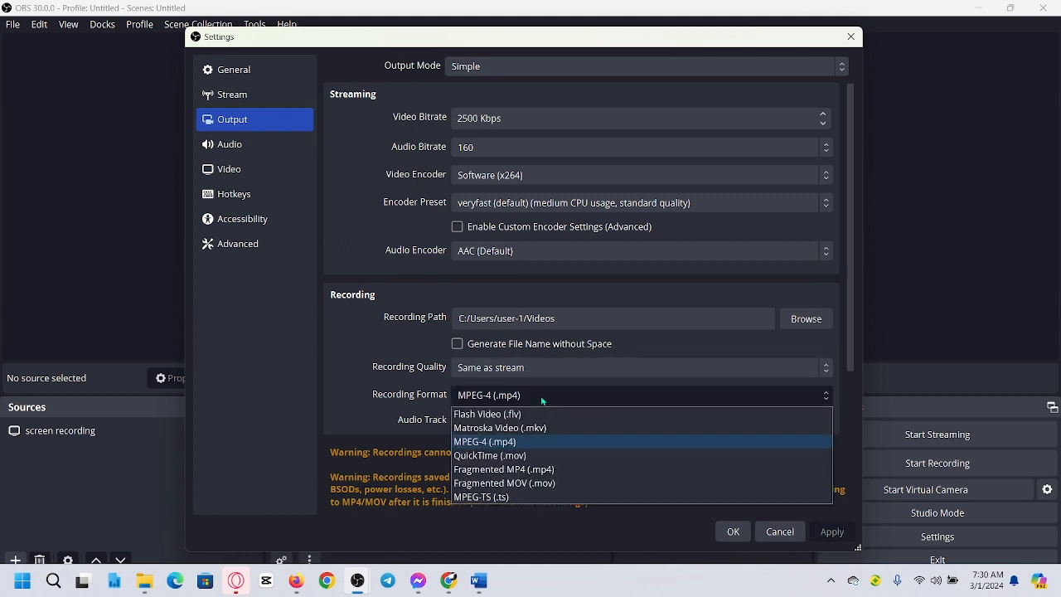
{"action": "left_click", "coordinate": [524, 443]}
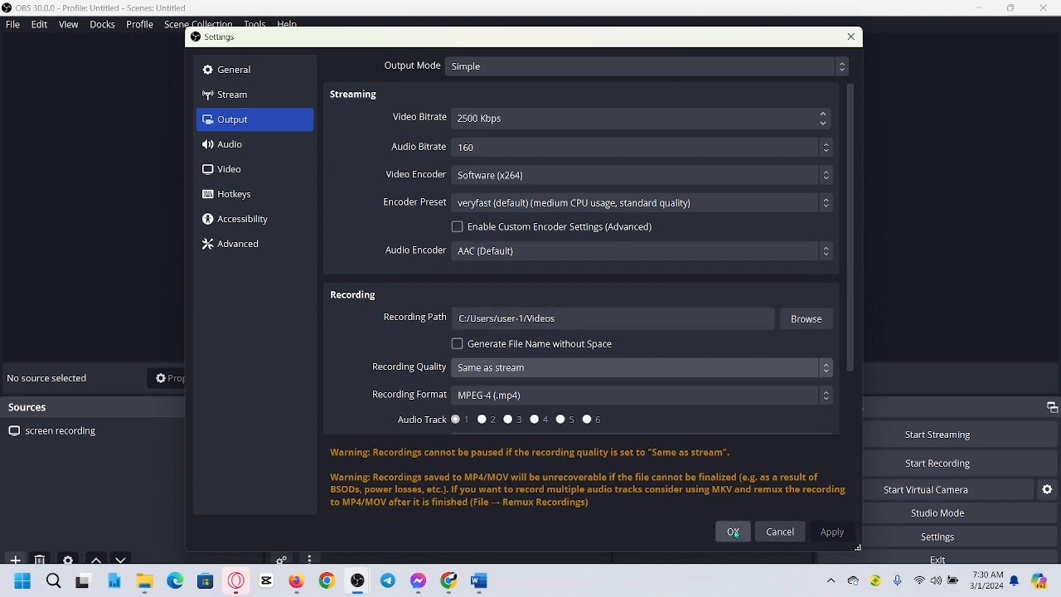
{"action": "scroll", "coordinate": [580, 318], "scroll_direction": "down", "scroll_amount": 2}
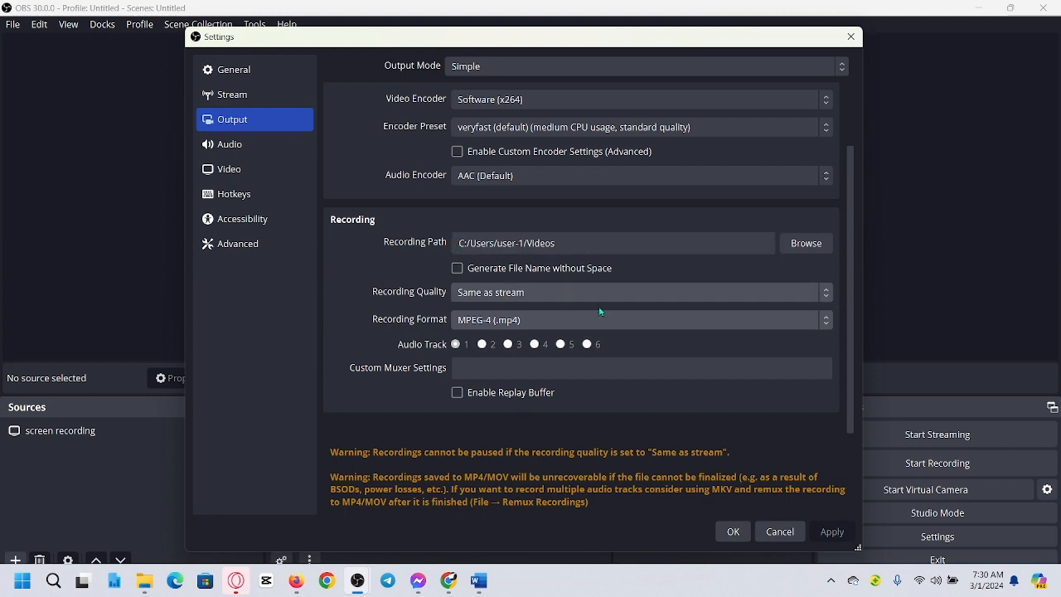
{"action": "left_click", "coordinate": [733, 533]}
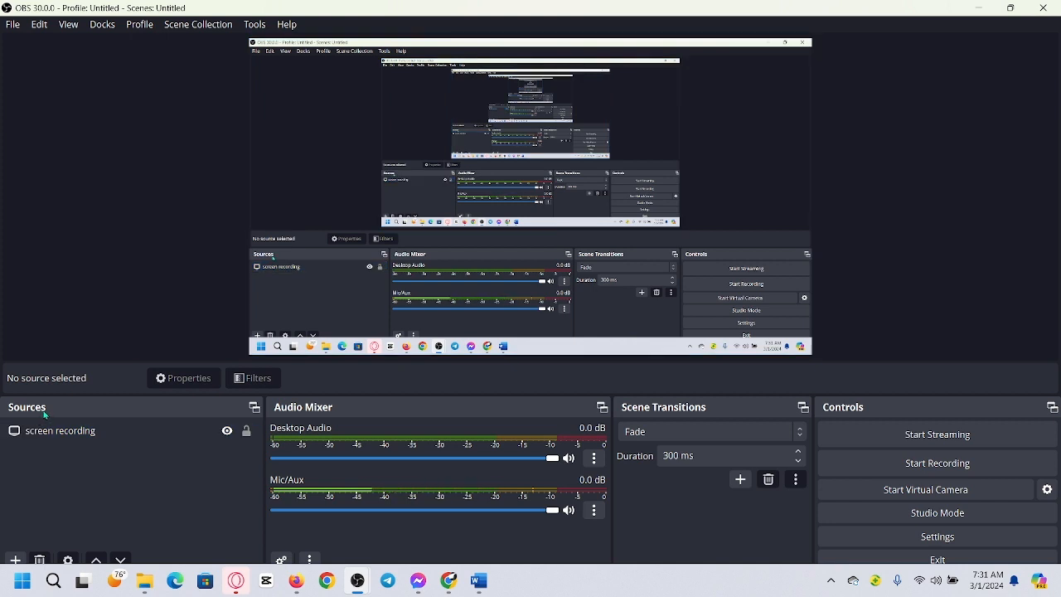
Try to add a new Display Capture source named "screen recording"
{"action": "left_click", "coordinate": [22, 582]}
{"action": "left_click", "coordinate": [18, 588]}
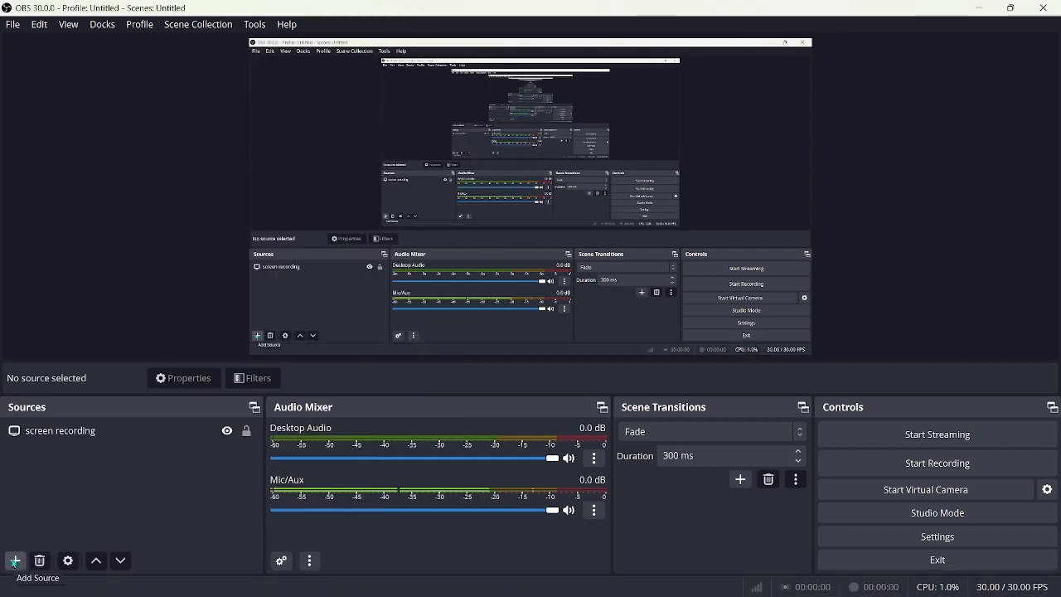
{"action": "left_click", "coordinate": [14, 561]}
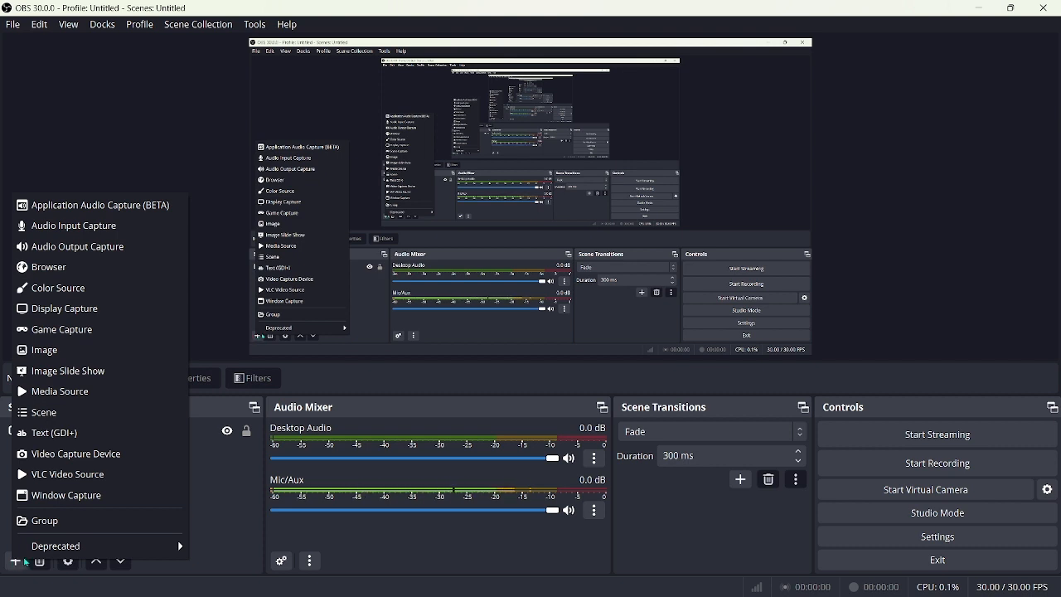
{"action": "mouse_move", "coordinate": [30, 554]}
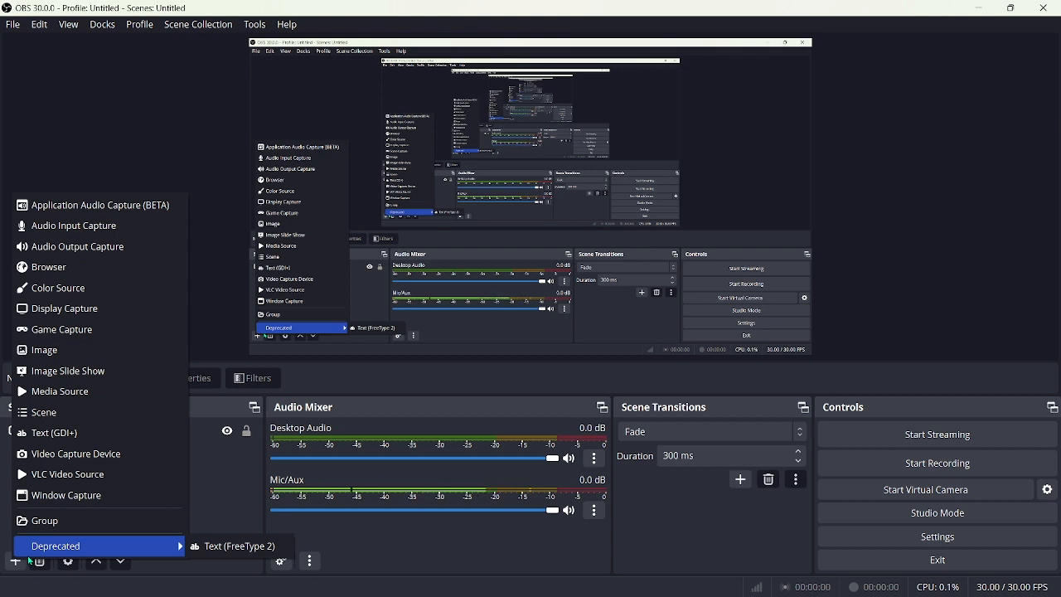
{"action": "left_click", "coordinate": [70, 317]}
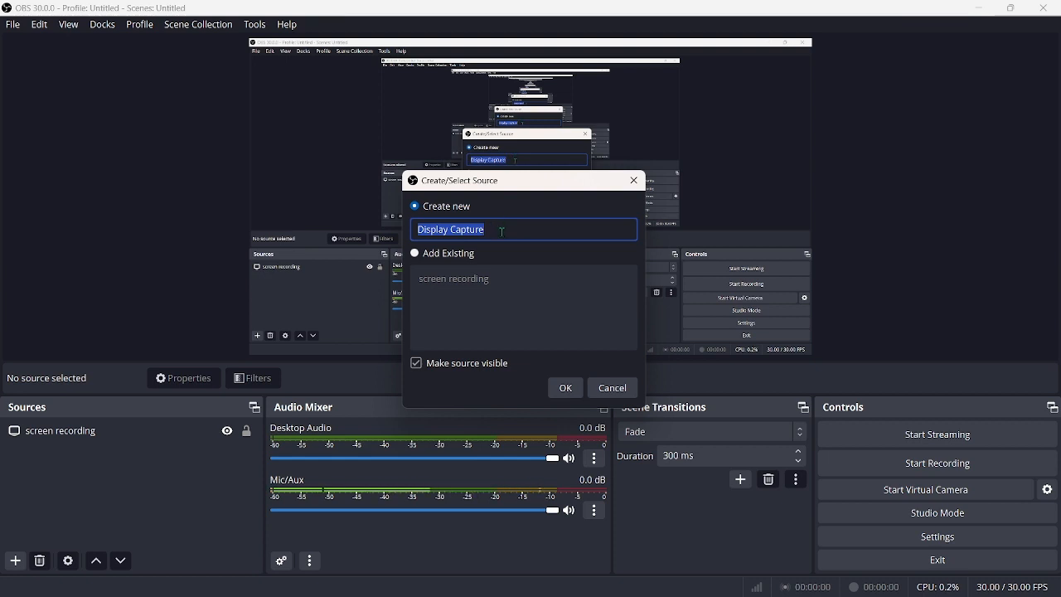
{"action": "type", "text": "screen "}
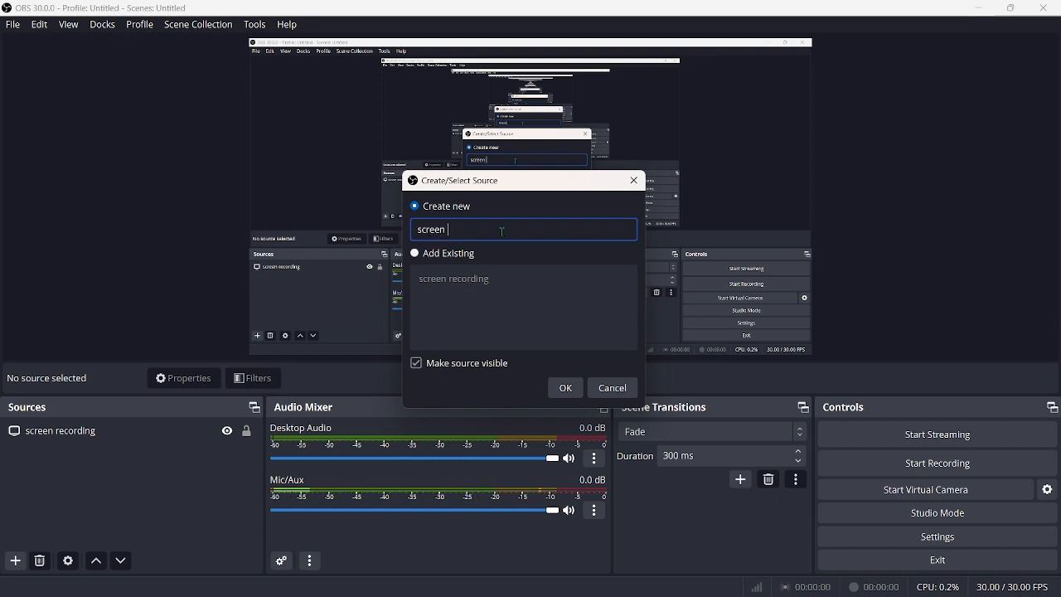
{"action": "type", "text": "recording"}
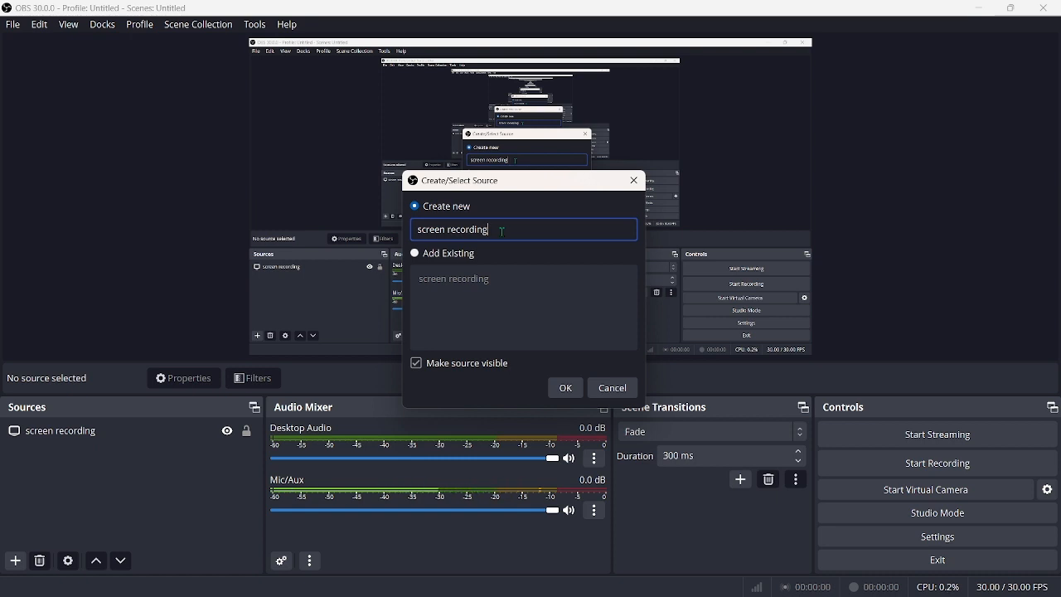
{"action": "left_click", "coordinate": [567, 390]}
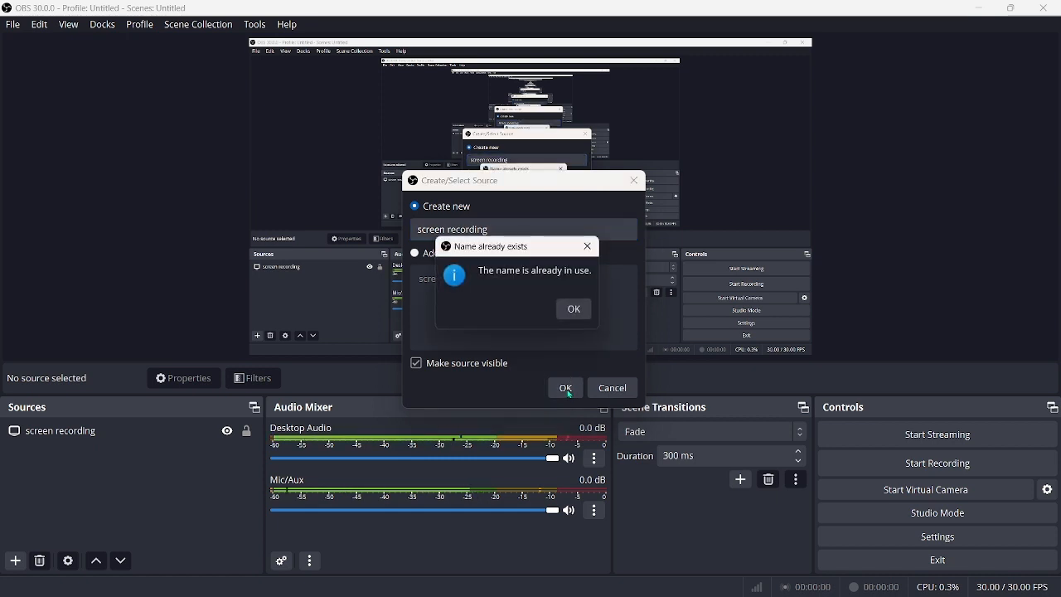
{"action": "left_click", "coordinate": [574, 309]}
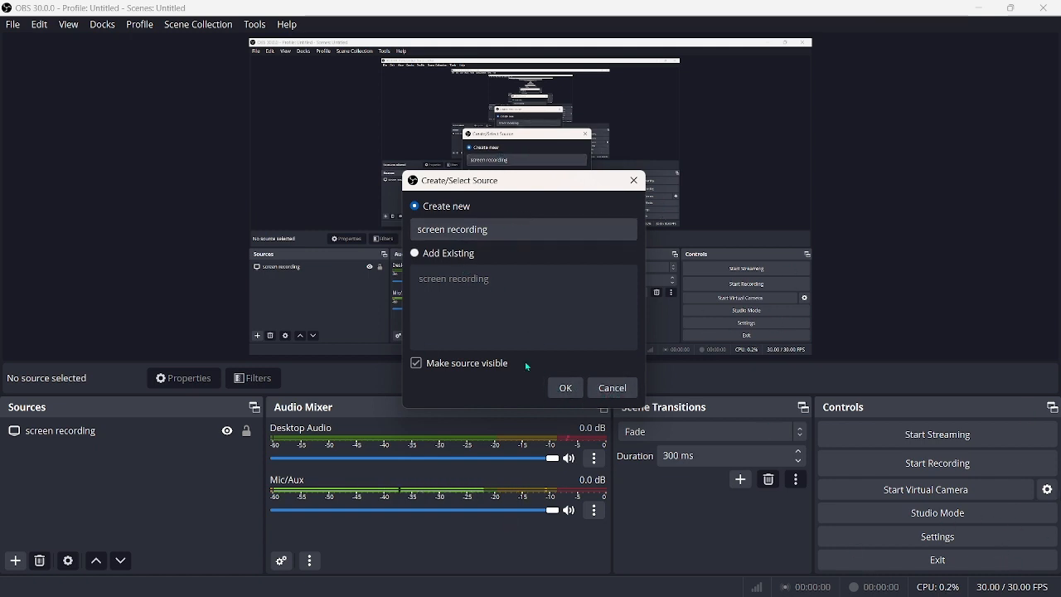
{"action": "left_click", "coordinate": [566, 387]}
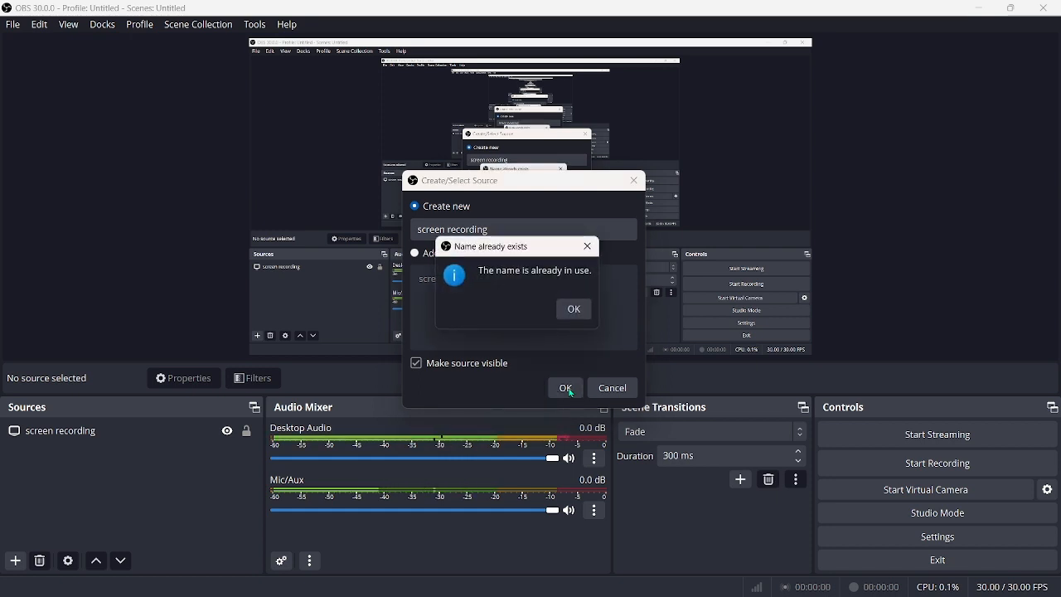
{"action": "left_click", "coordinate": [572, 308]}
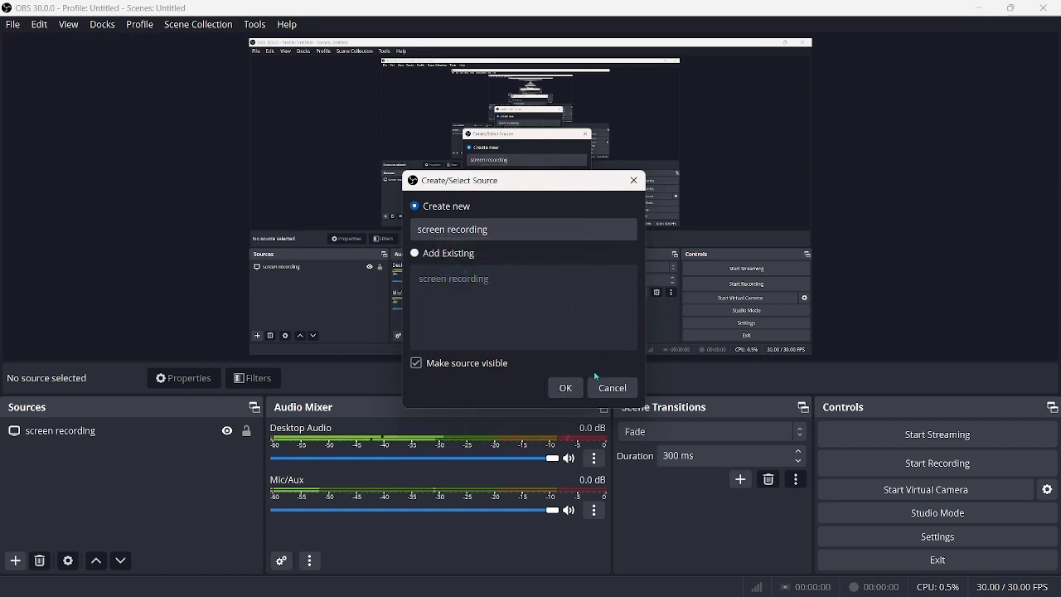
{"action": "left_click", "coordinate": [634, 180]}
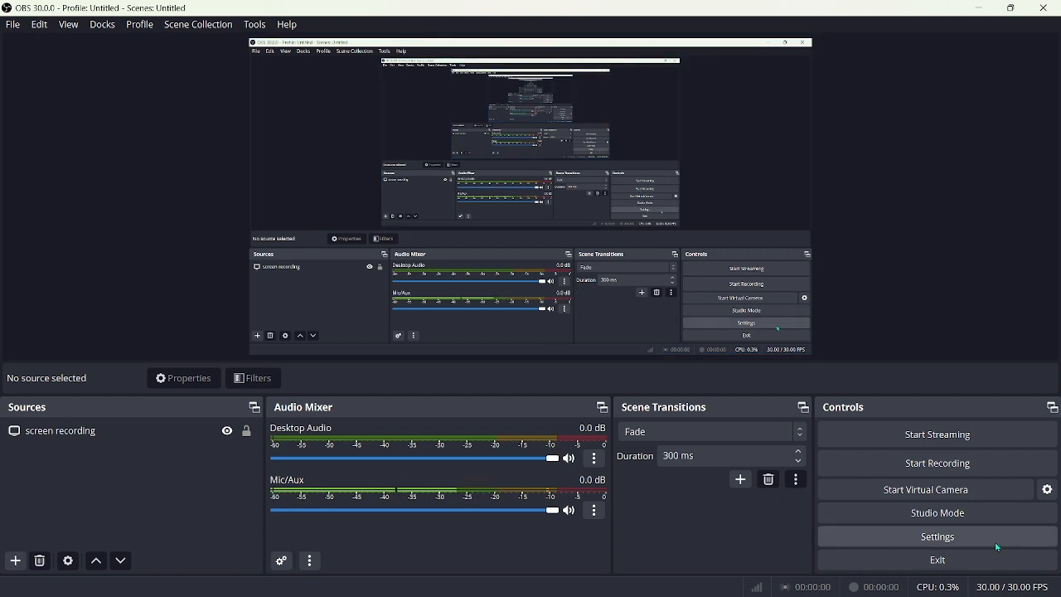
Start recording the screen and switch to Firefox
{"action": "left_click", "coordinate": [958, 467]}
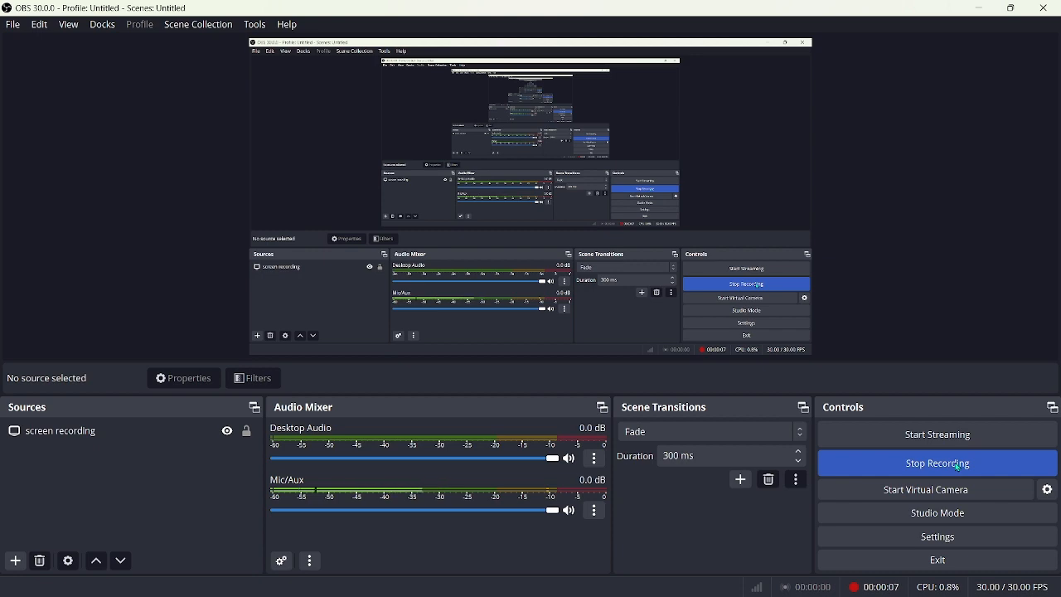
{"action": "left_click", "coordinate": [1012, 9]}
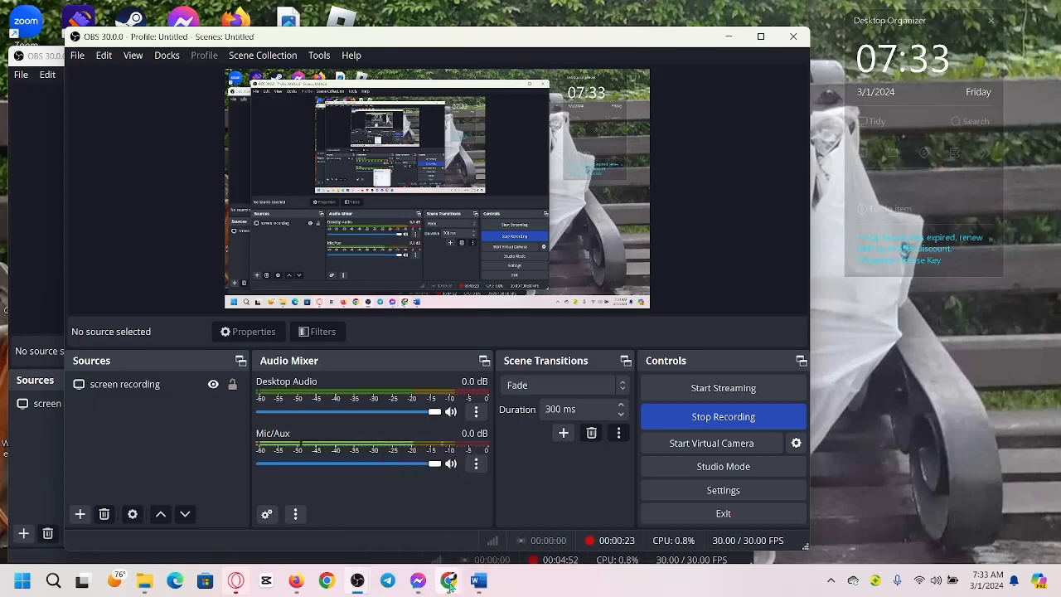
{"action": "mouse_move", "coordinate": [449, 584]}
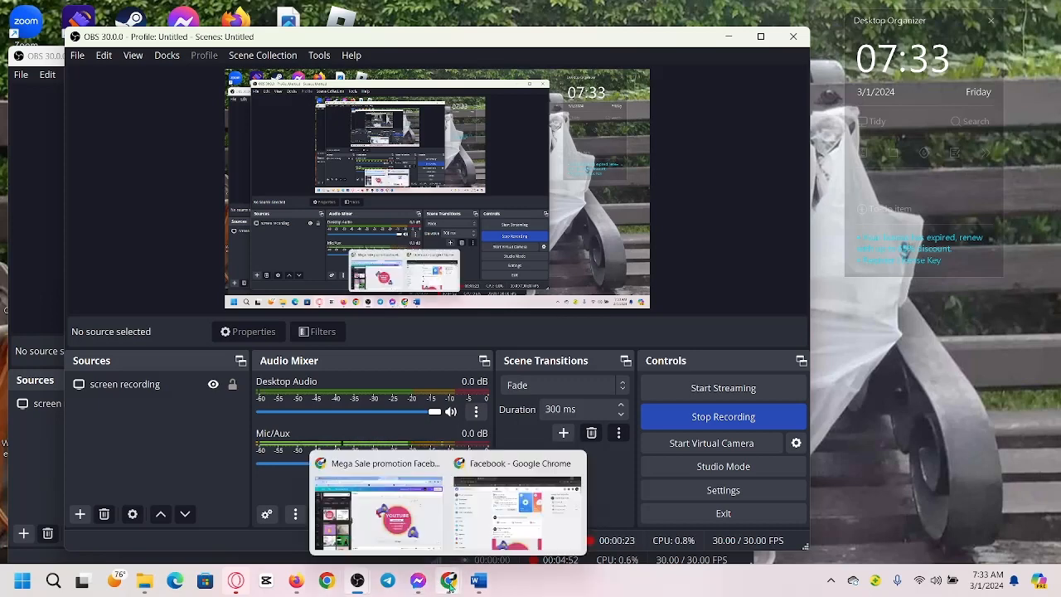
{"action": "left_click", "coordinate": [295, 584]}
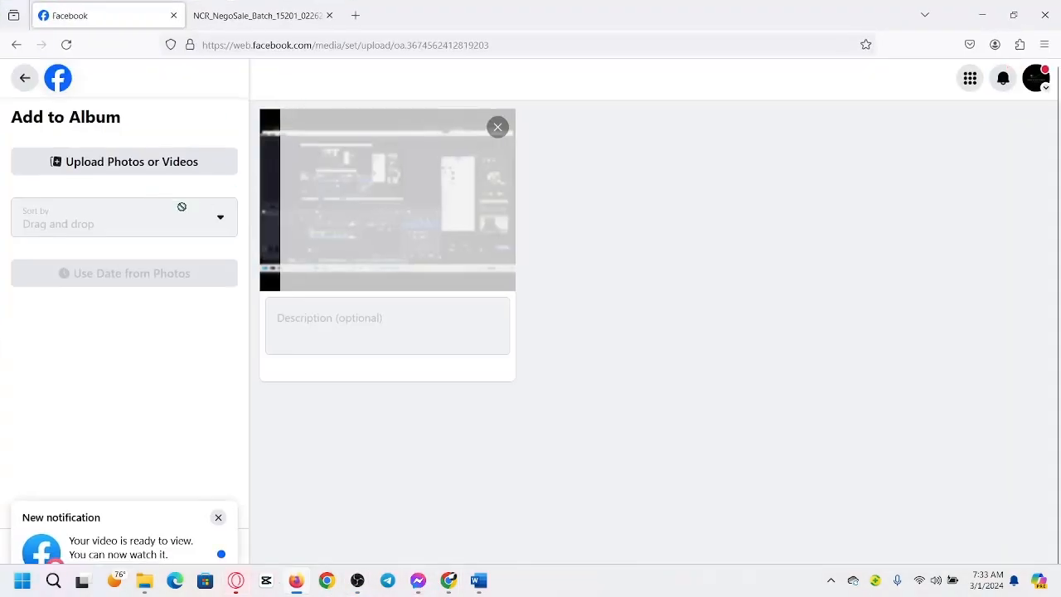
Open the Pag-IBIG Fund site in a new tab and view the already open NCR_NegoSale_Batch_15201_022624 PDF
{"action": "left_click", "coordinate": [356, 15]}
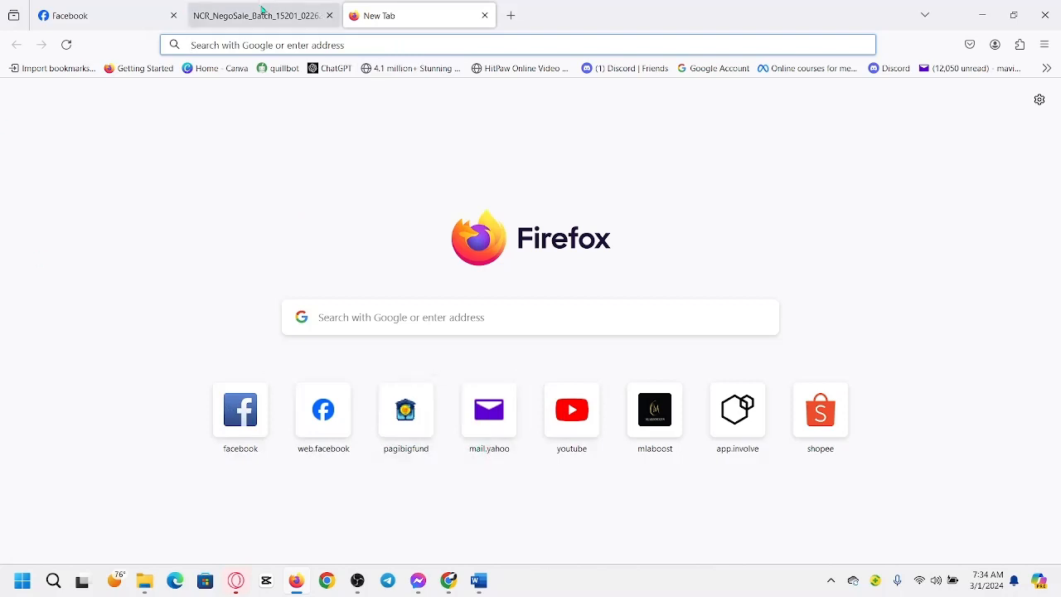
{"action": "left_click", "coordinate": [406, 408]}
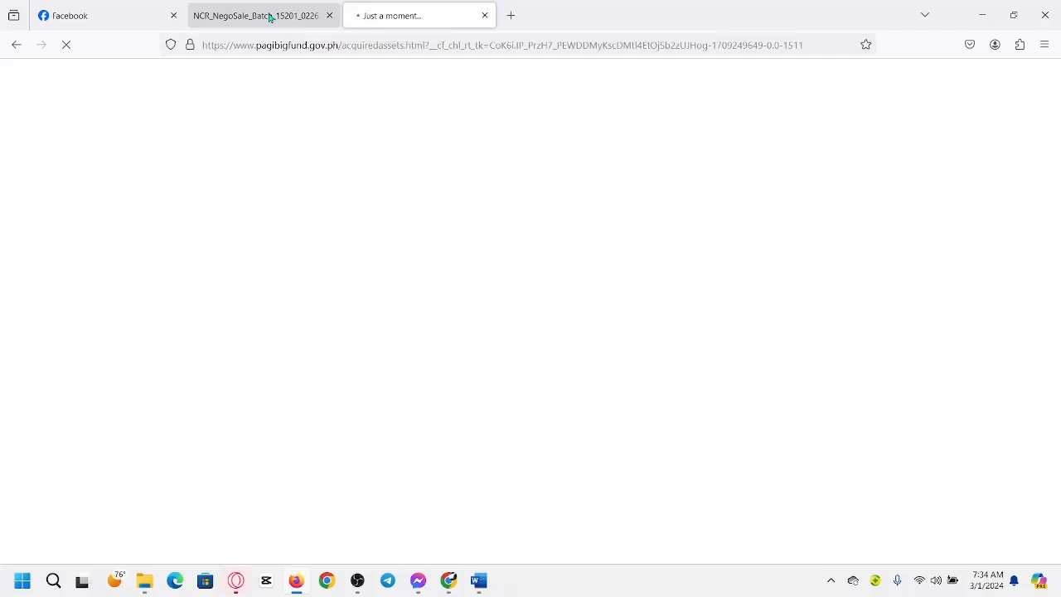
{"action": "left_click", "coordinate": [269, 16]}
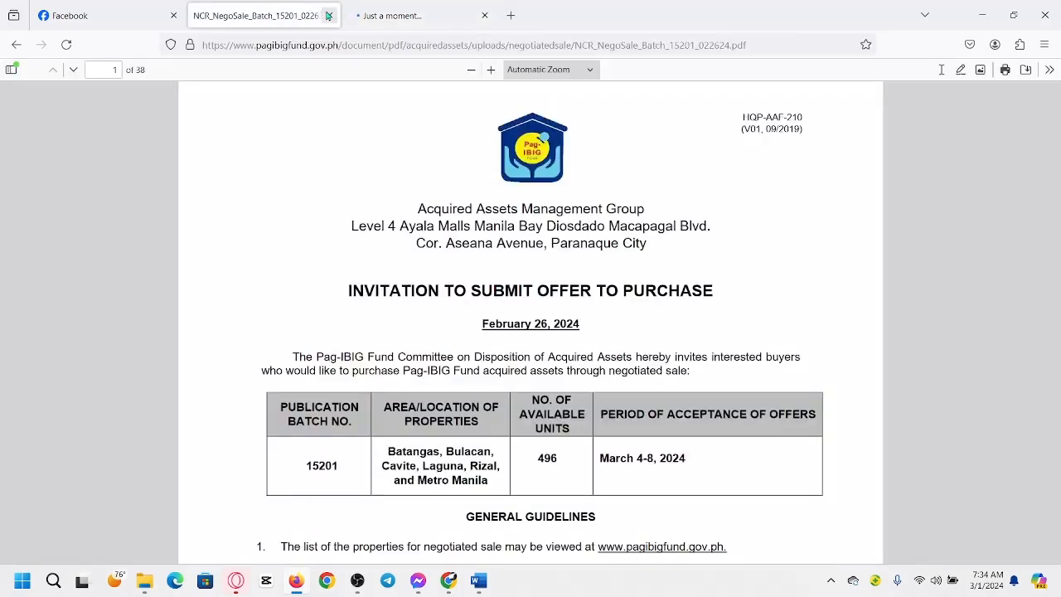
{"action": "left_click", "coordinate": [385, 15]}
{"action": "left_click", "coordinate": [107, 14]}
{"action": "left_click", "coordinate": [399, 15]}
{"action": "left_click", "coordinate": [257, 15]}
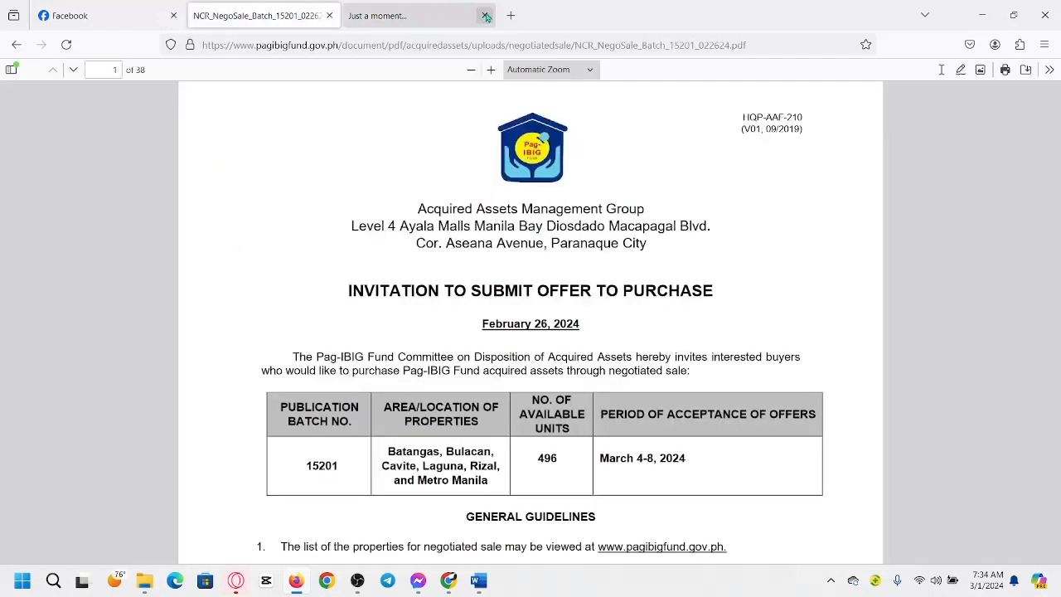
Close the still-loading Pag-IBIG Fund tab and minimize Firefox to return to OBS Studio
{"action": "left_click", "coordinate": [486, 15]}
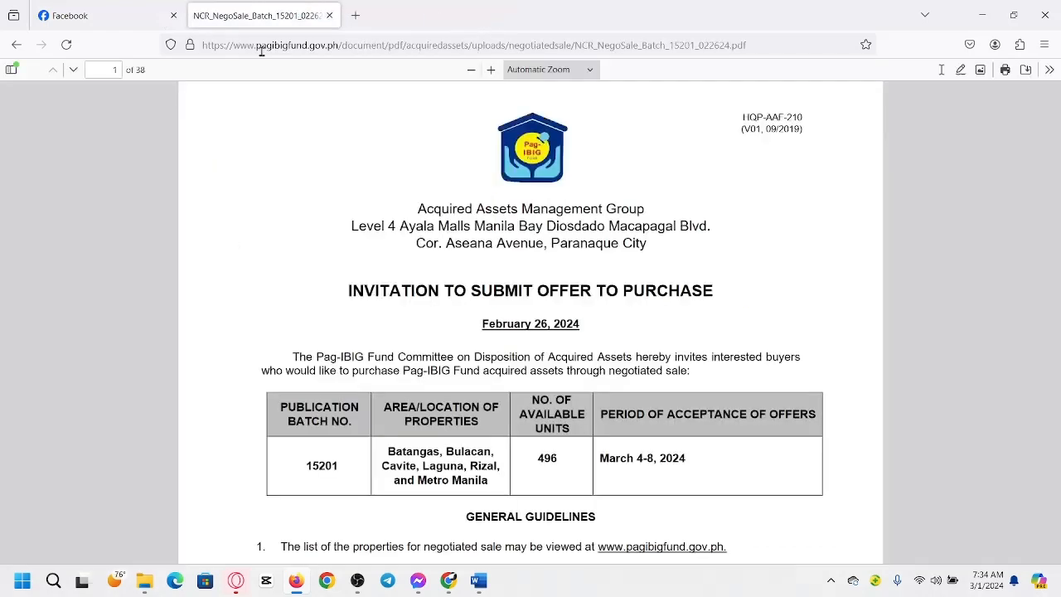
{"action": "left_click", "coordinate": [982, 14]}
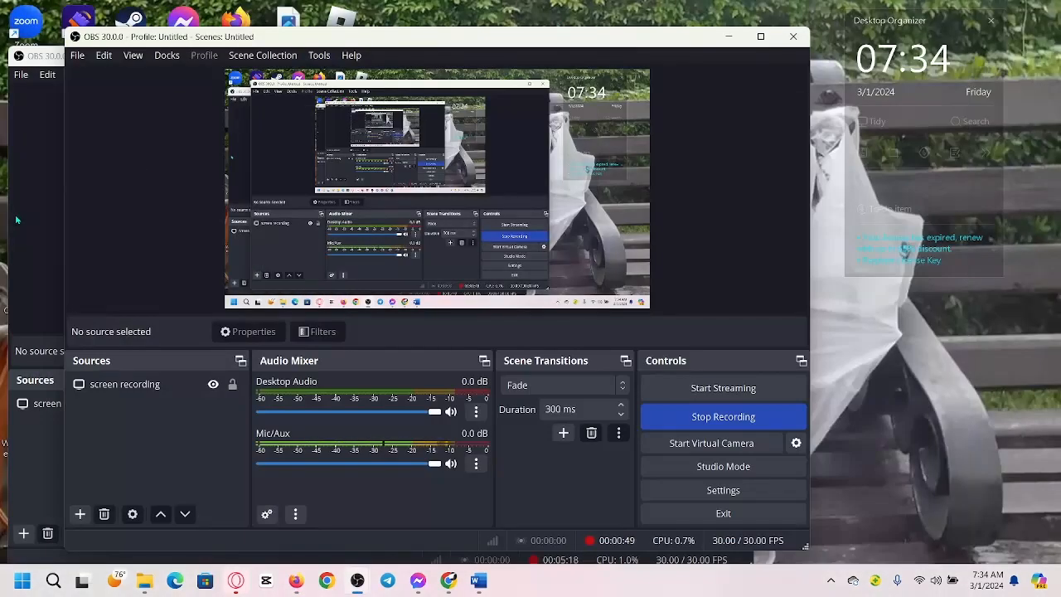
Move the front OBS Studio window slightly down and left on the desktop and stop its screen recording
{"action": "left_click", "coordinate": [720, 490]}
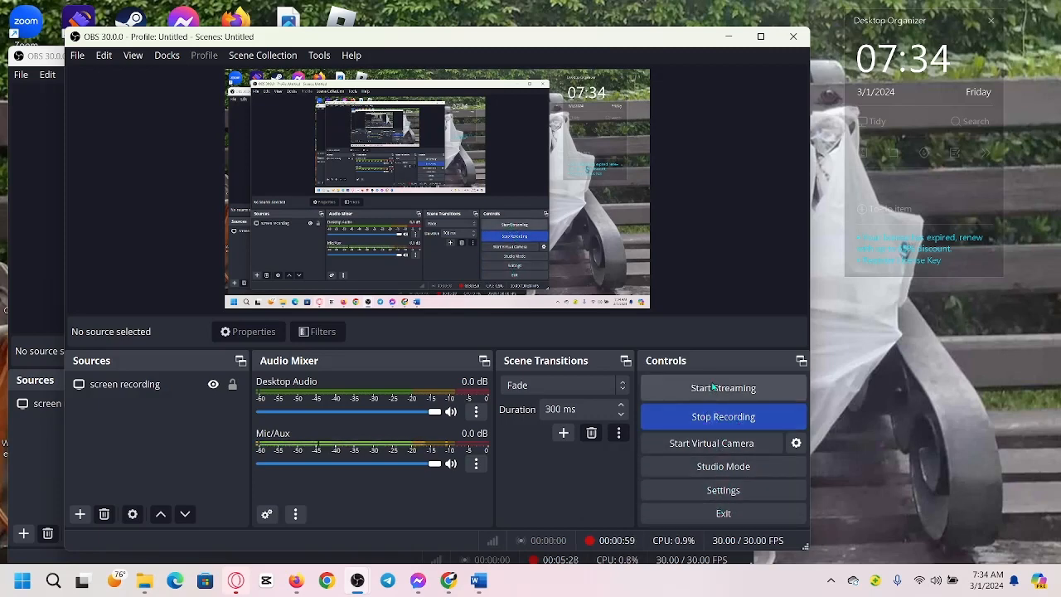
{"action": "left_click_drag", "start_coordinate": [604, 38], "coordinate": [578, 45]}
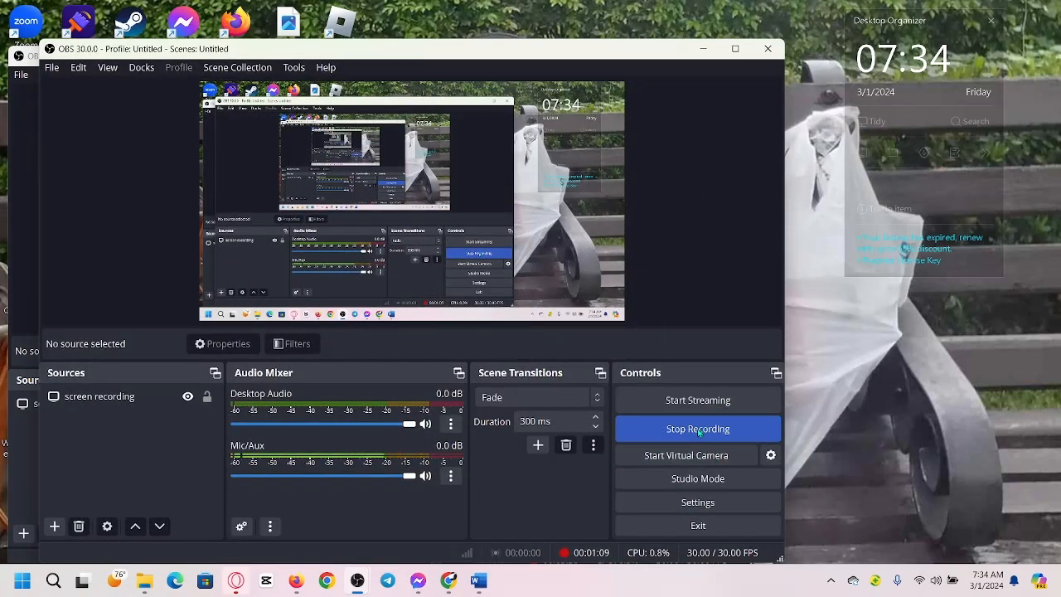
{"action": "left_click", "coordinate": [699, 431]}
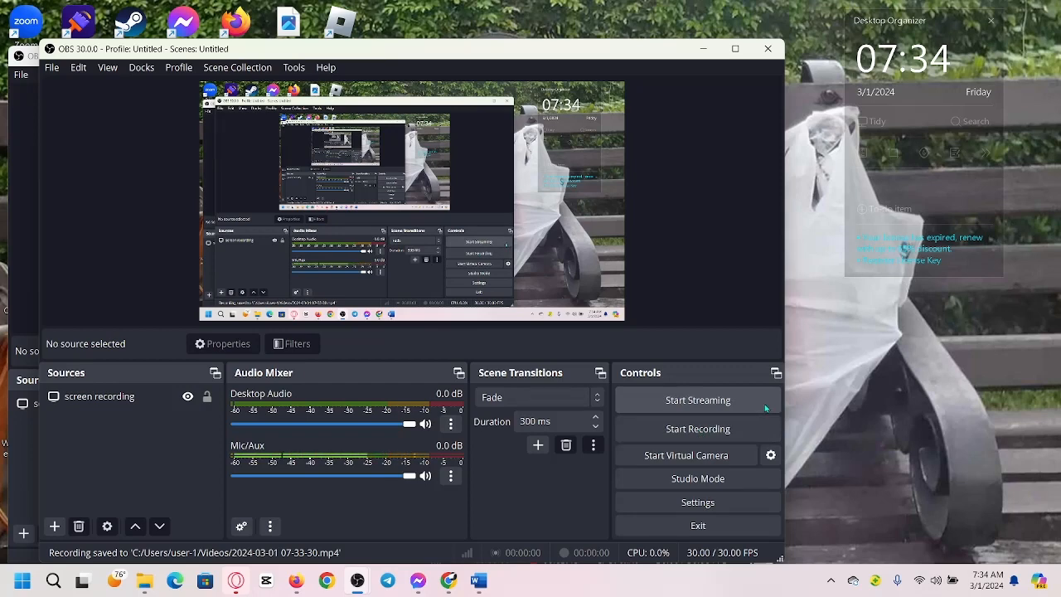
{"action": "left_click", "coordinate": [144, 584]}
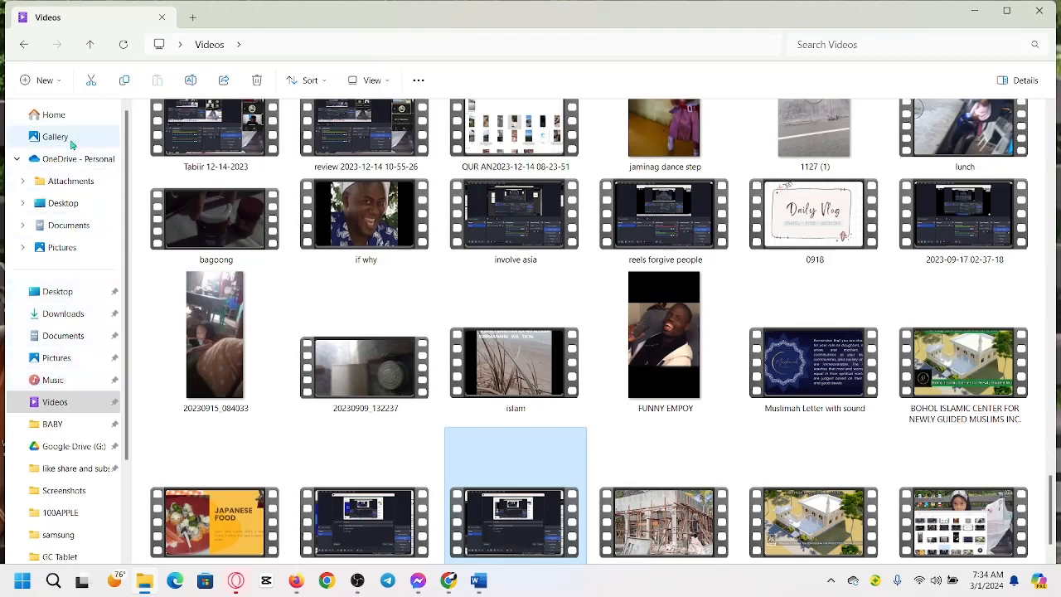
{"action": "left_click", "coordinate": [68, 406]}
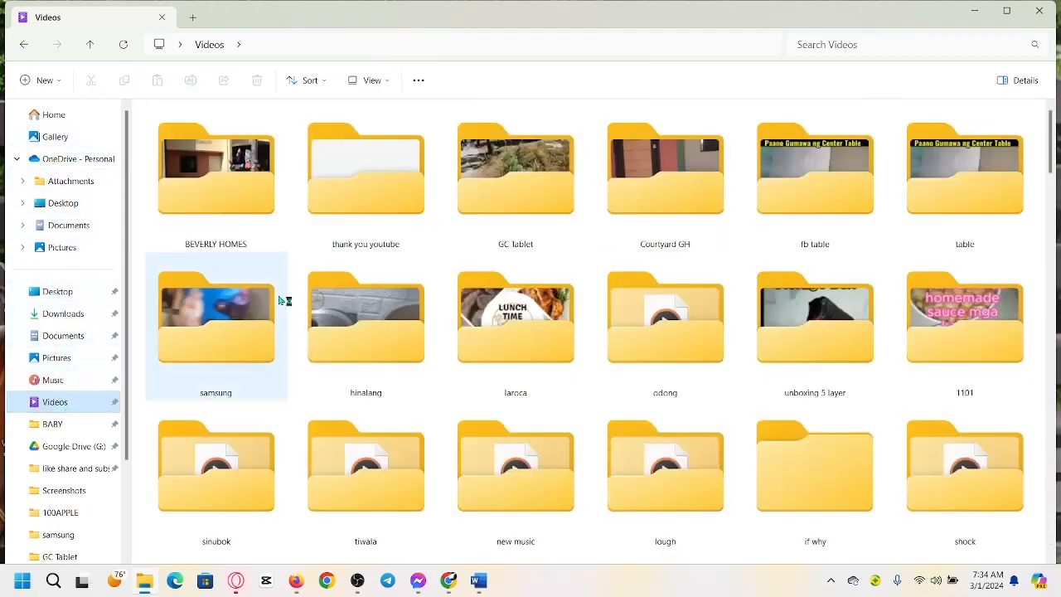
{"action": "left_click", "coordinate": [66, 406]}
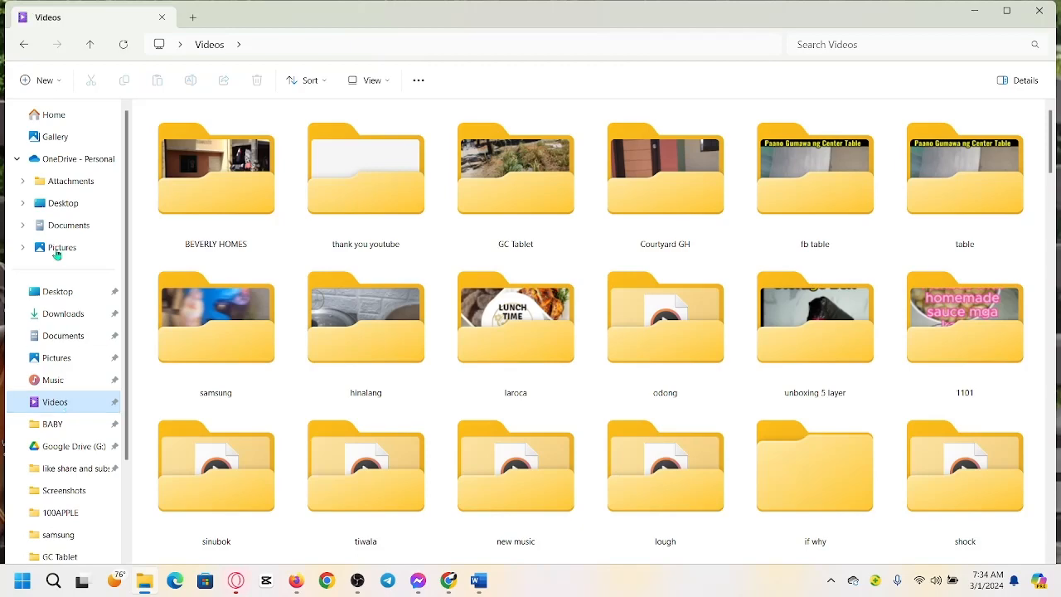
{"action": "scroll", "coordinate": [466, 373], "scroll_direction": "down", "scroll_amount": 5}
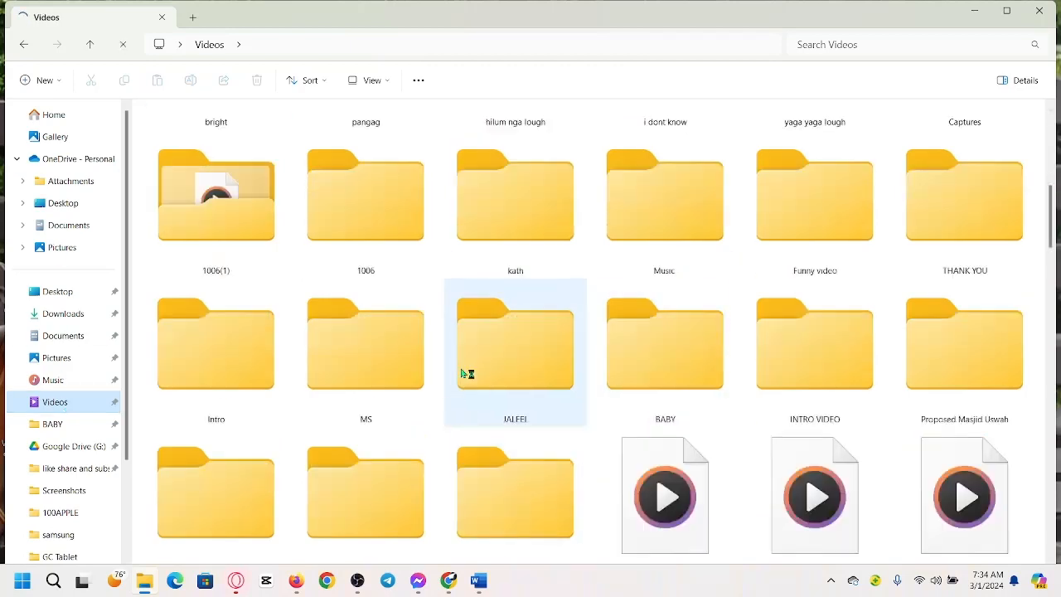
{"action": "scroll", "coordinate": [466, 373], "scroll_direction": "down", "scroll_amount": 3}
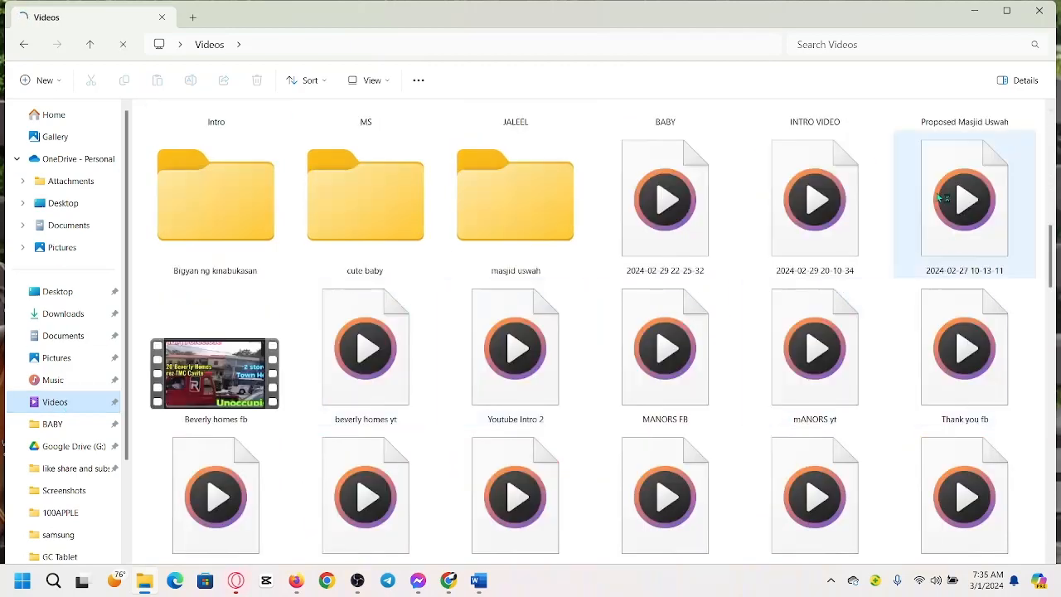
{"action": "scroll", "coordinate": [655, 340], "scroll_direction": "up", "scroll_amount": 6}
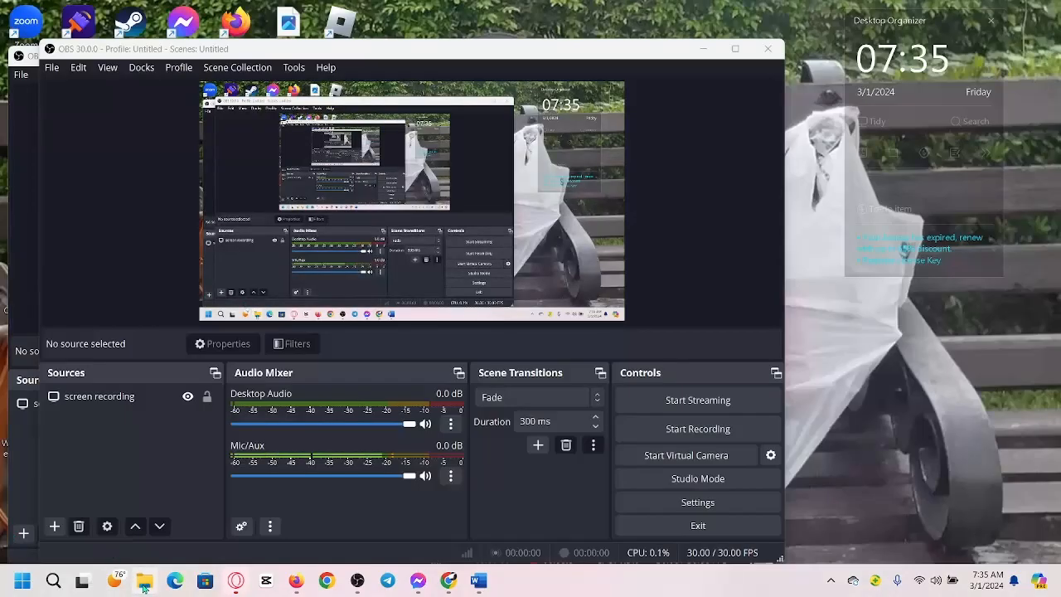
{"action": "left_click", "coordinate": [144, 585]}
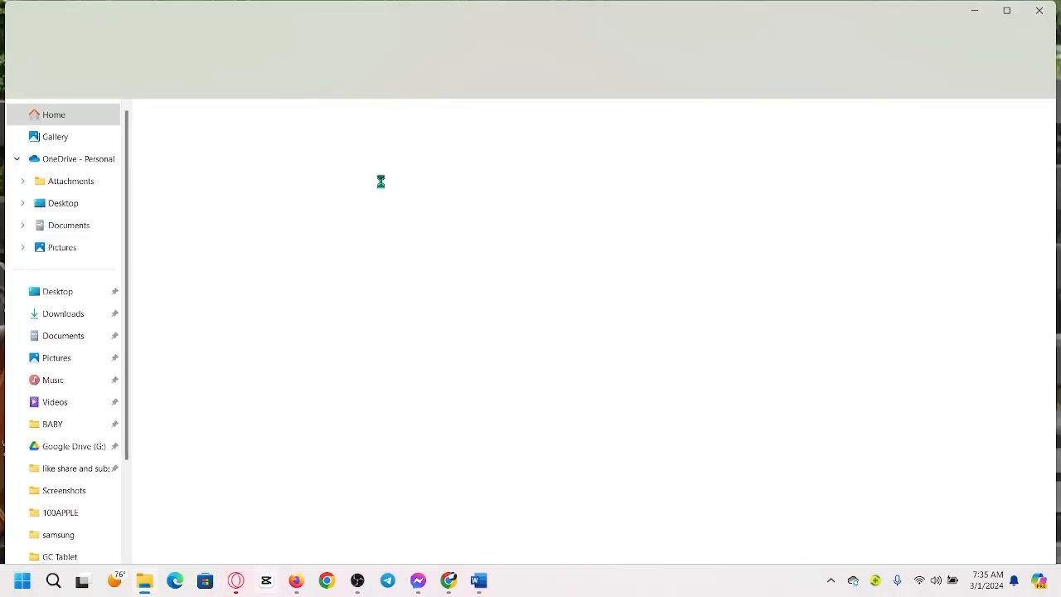
{"action": "left_click", "coordinate": [66, 404]}
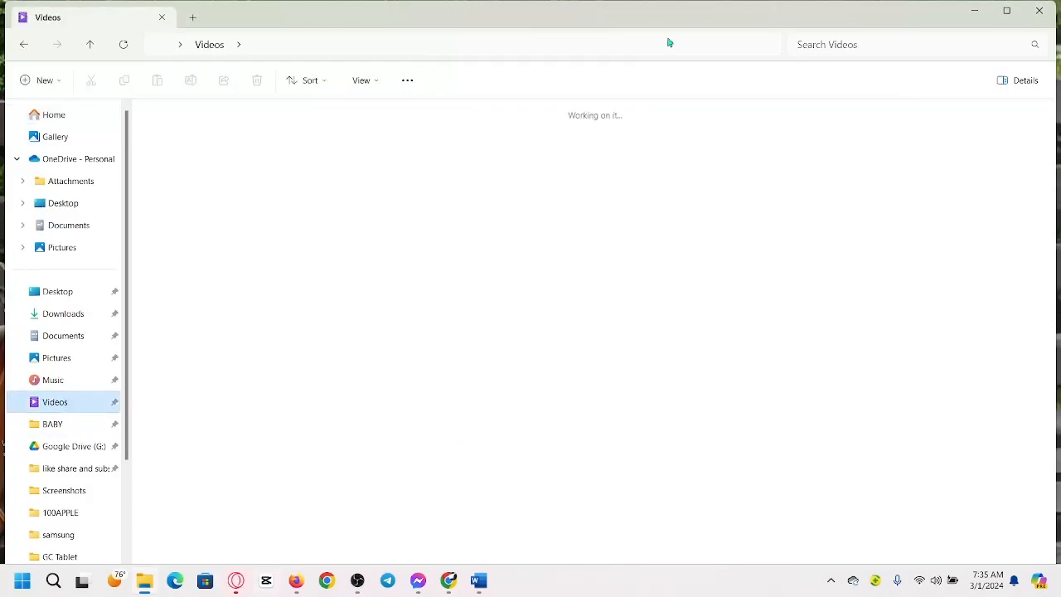
{"action": "scroll", "coordinate": [574, 327], "scroll_direction": "down", "scroll_amount": 5}
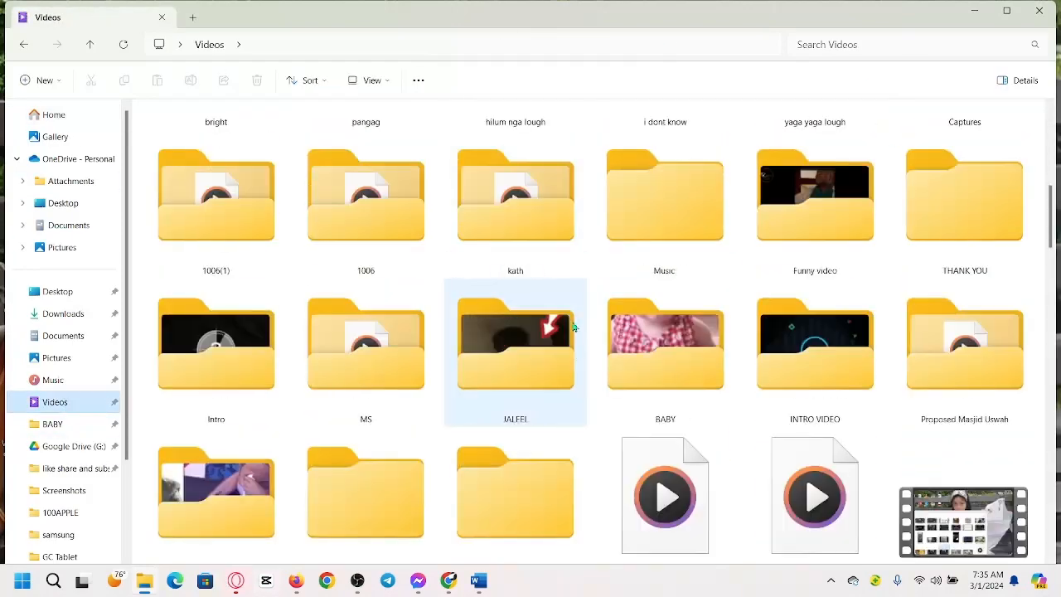
{"action": "scroll", "coordinate": [574, 328], "scroll_direction": "down", "scroll_amount": 6}
{"action": "scroll", "coordinate": [574, 328], "scroll_direction": "up", "scroll_amount": 3}
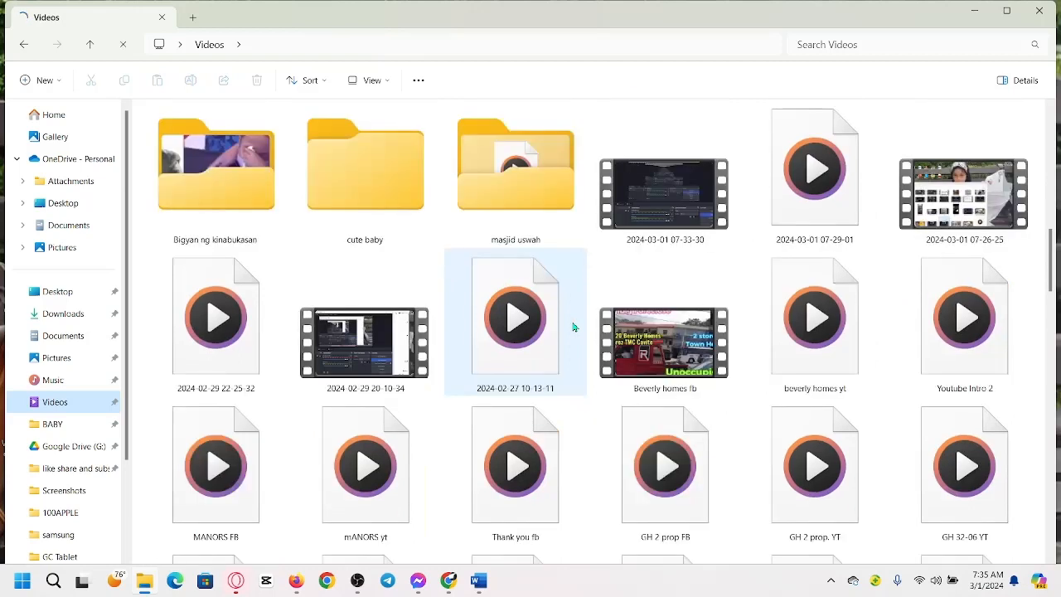
{"action": "double_click", "coordinate": [668, 195]}
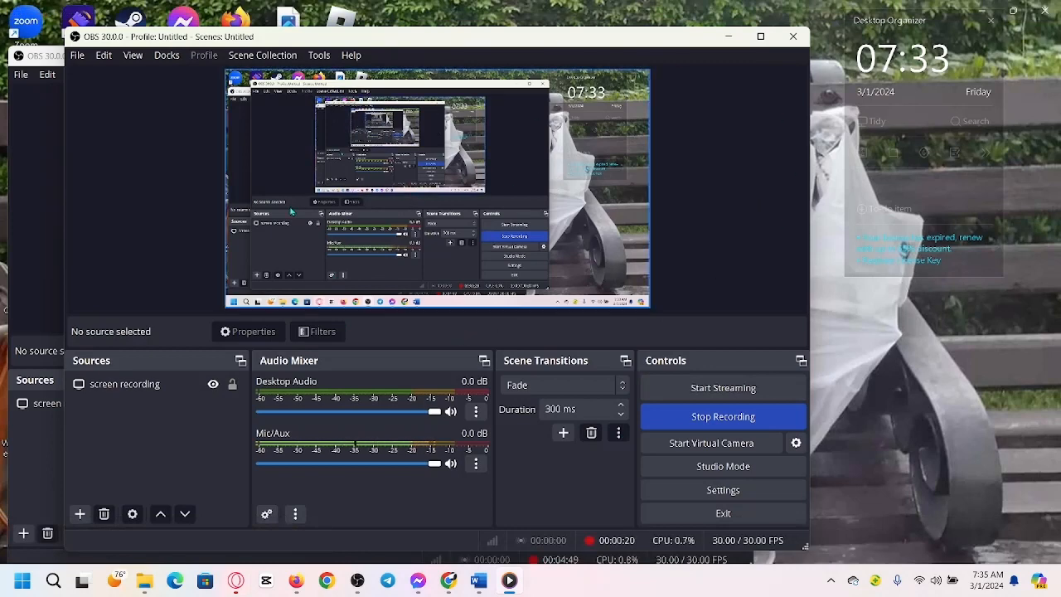
Close the recording's playback and minimize File Explorer to return to OBS Studio
{"action": "mouse_move", "coordinate": [454, 301]}
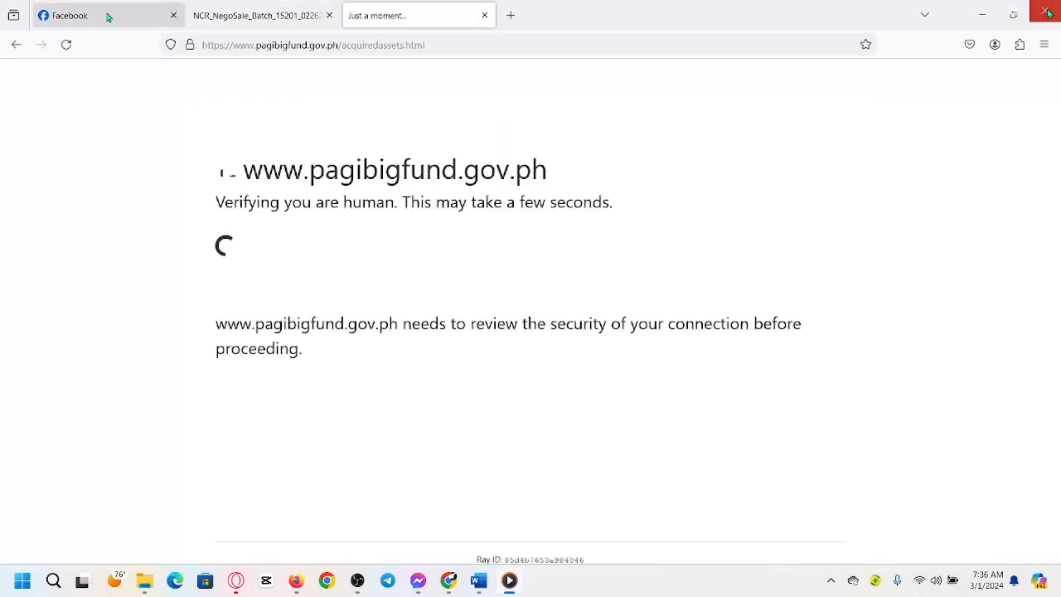
{"action": "left_click", "coordinate": [1048, 12]}
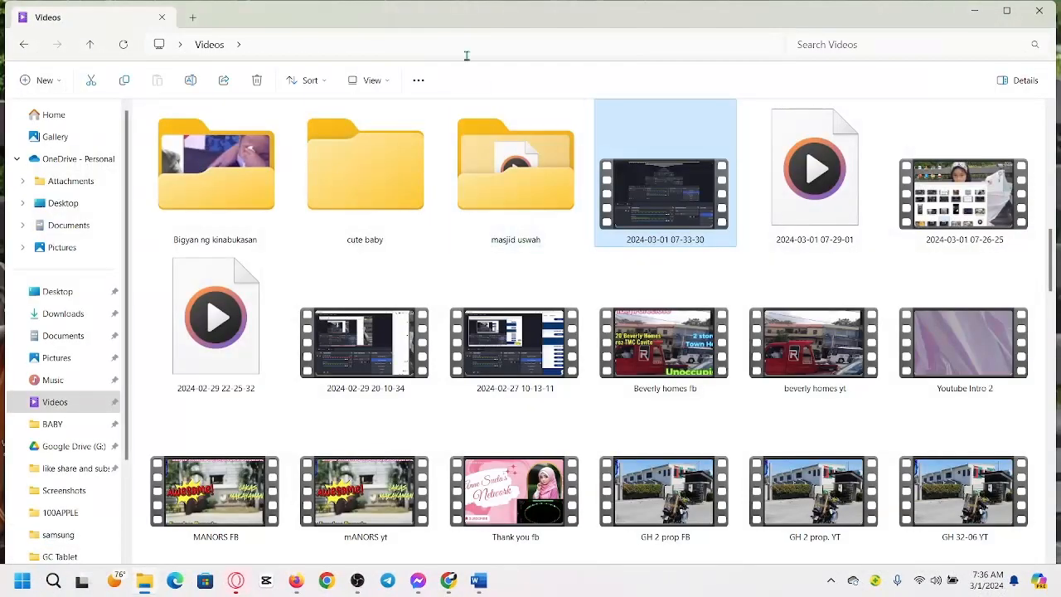
{"action": "left_click", "coordinate": [976, 14]}
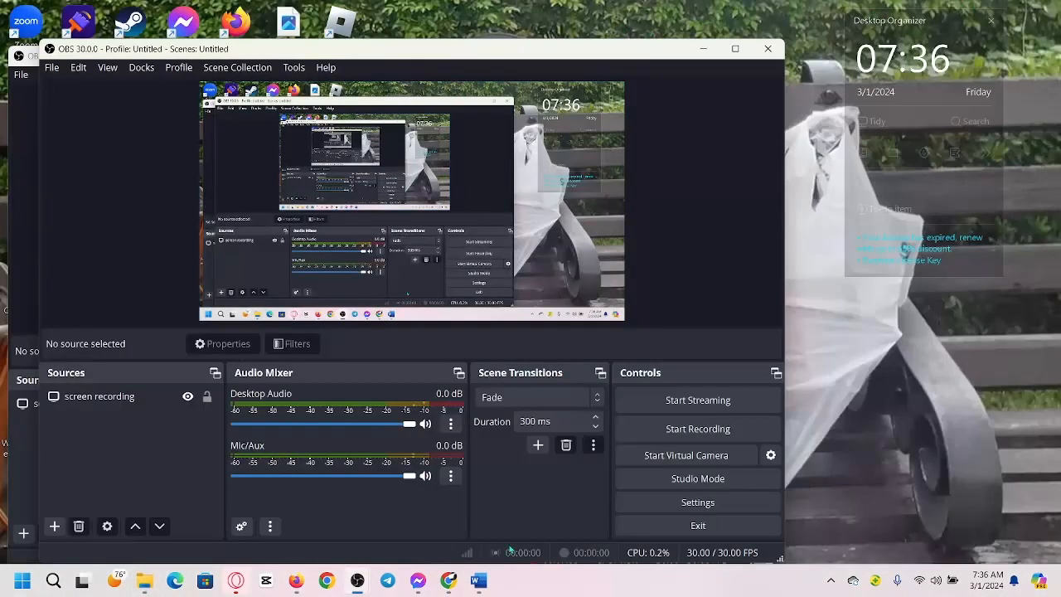
Switch to the other OBS Studio window, the one with the recording still running
{"action": "mouse_move", "coordinate": [467, 593]}
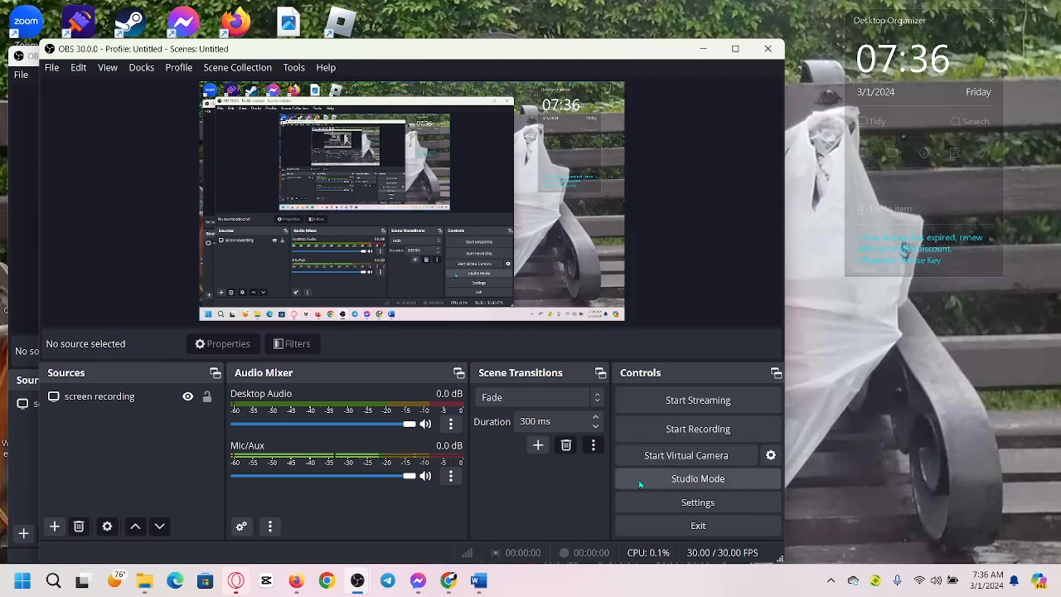
{"action": "mouse_move", "coordinate": [486, 572]}
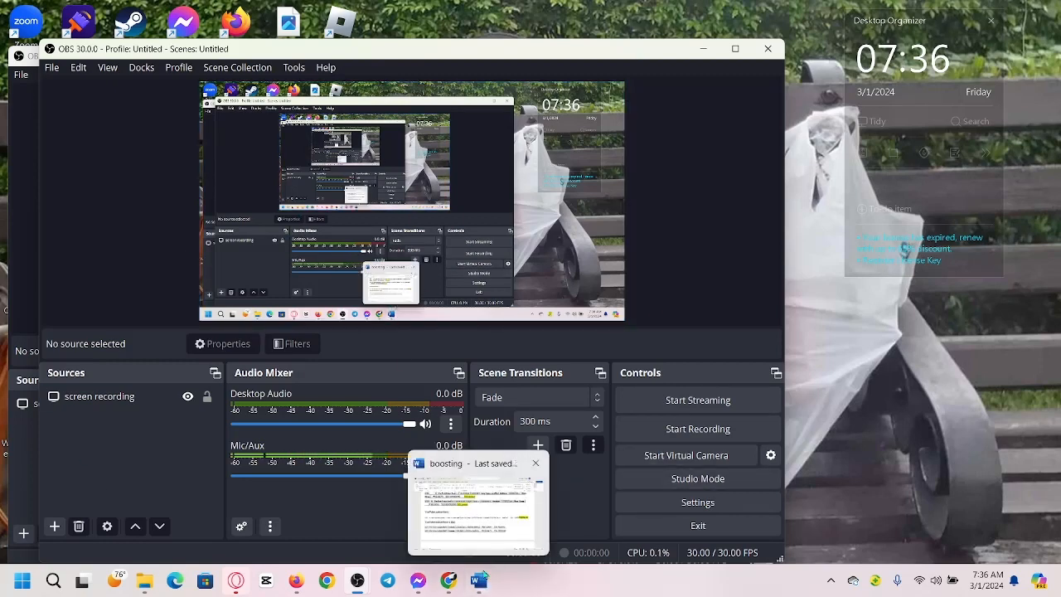
{"action": "mouse_move", "coordinate": [358, 580]}
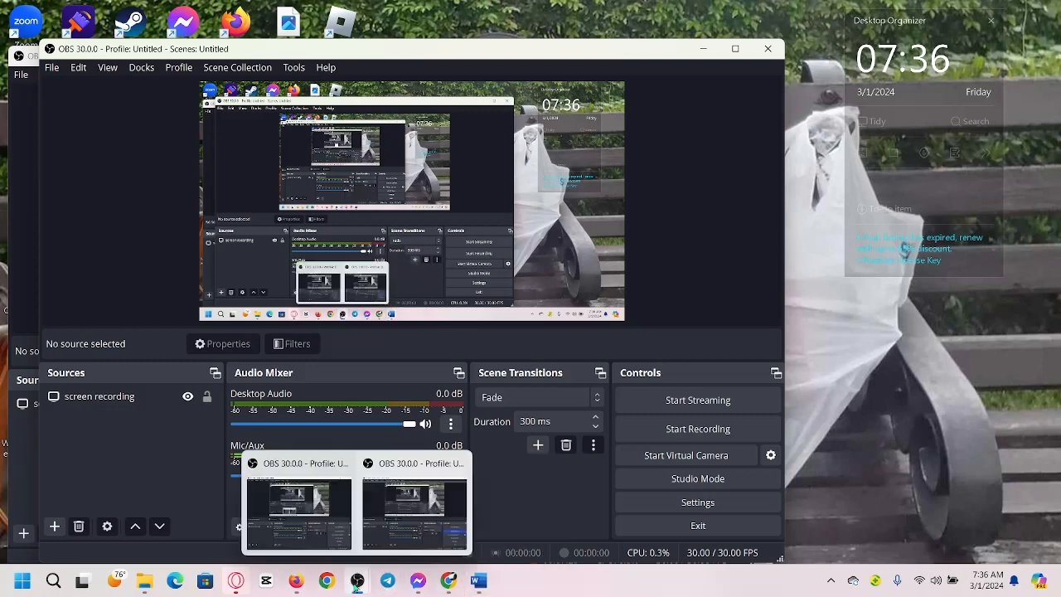
{"action": "left_click", "coordinate": [421, 522]}
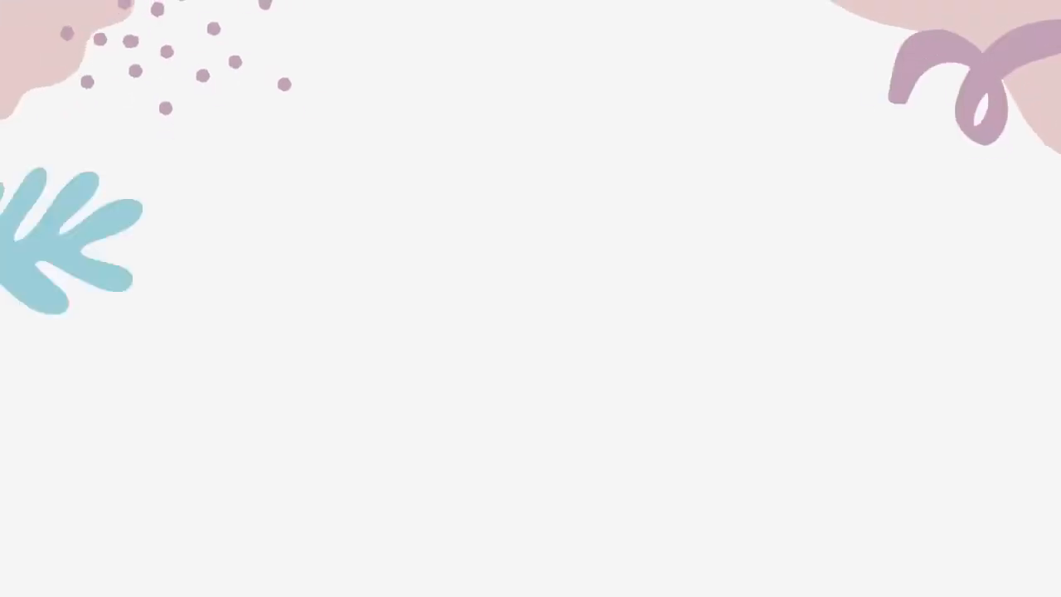